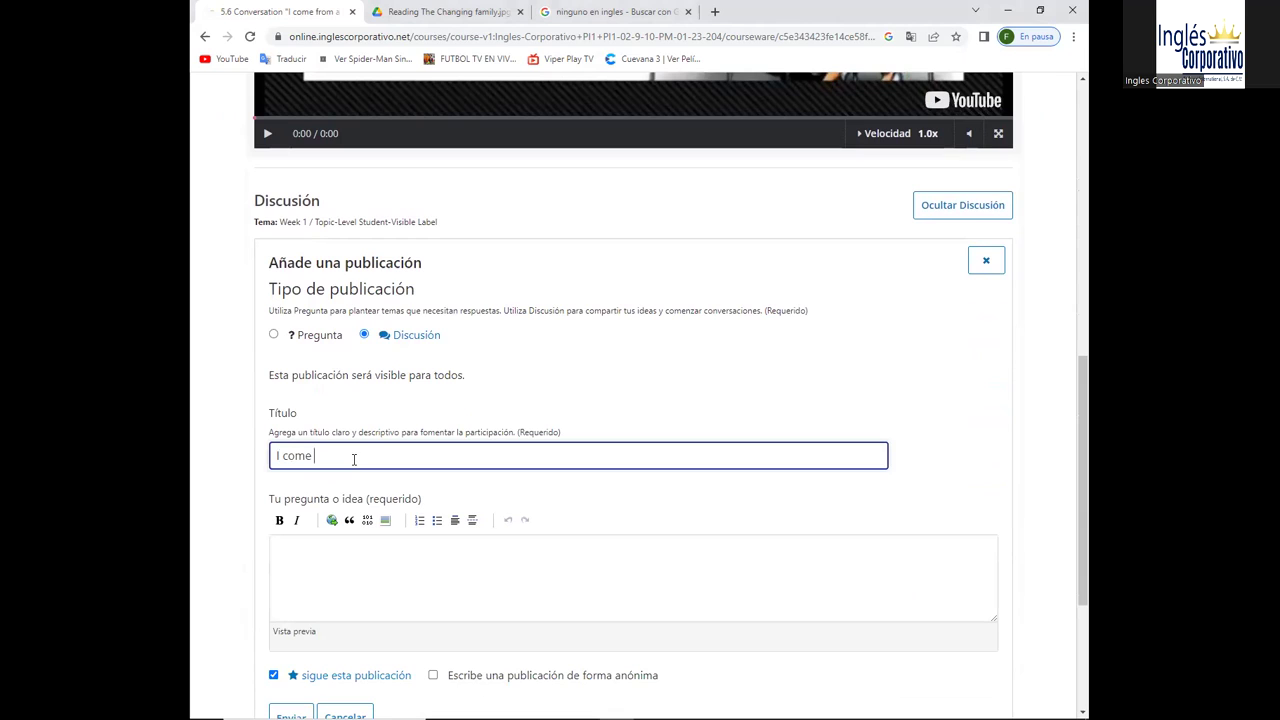
Complete the discussion post's title so that it reads "I come from a big Family"
text(Fami)
key(BackSpace)
text(ily)
Start the post body with a label for each of the two dialogue speakers, each on its own line
click(370, 545)
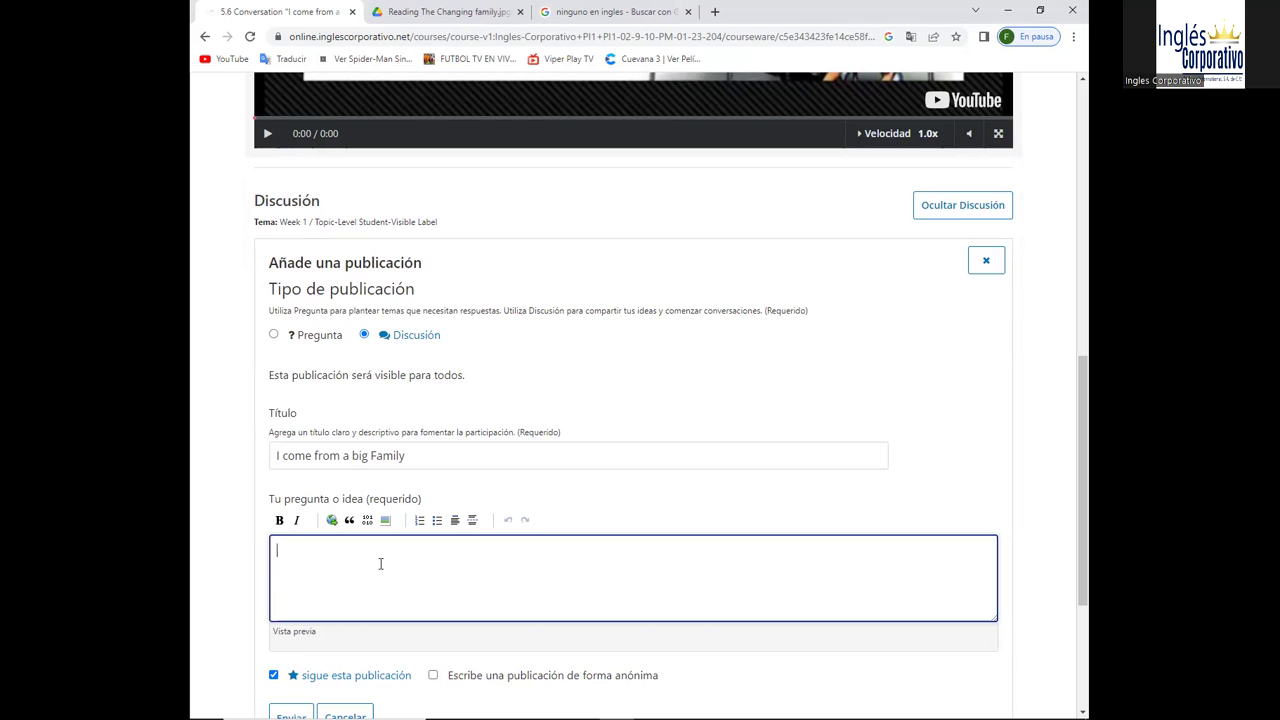
text(Ana)
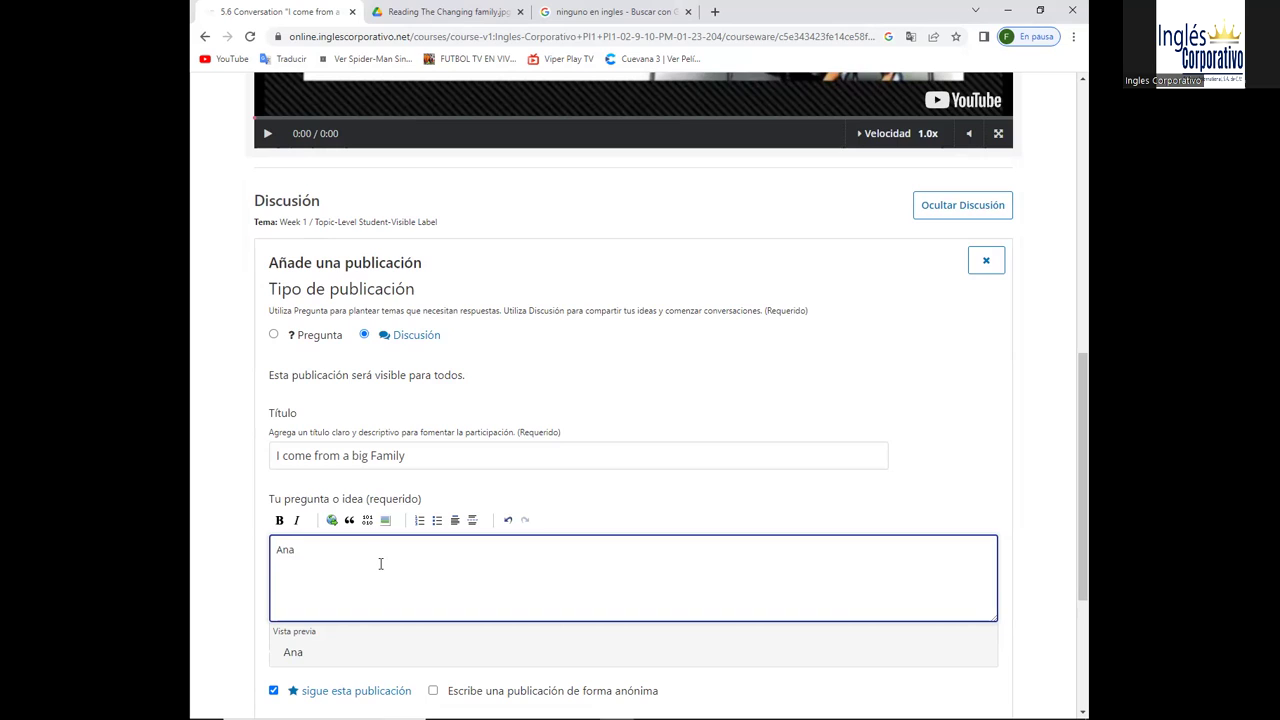
text(: Roberto:)
Write the first speaker's opening question as "How many uncles are in you family?", modelled on the sample conversation
scroll(494, 538, up, 4)
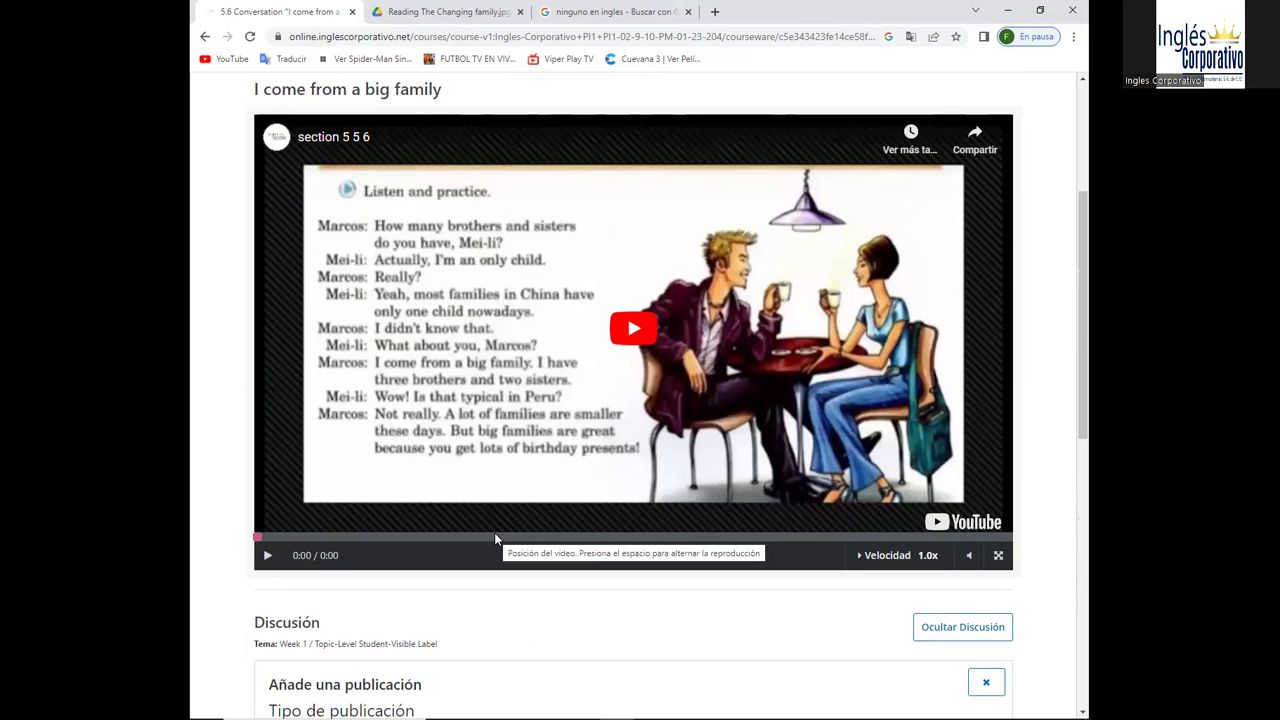
scroll(494, 538, down, 4)
text(How many )
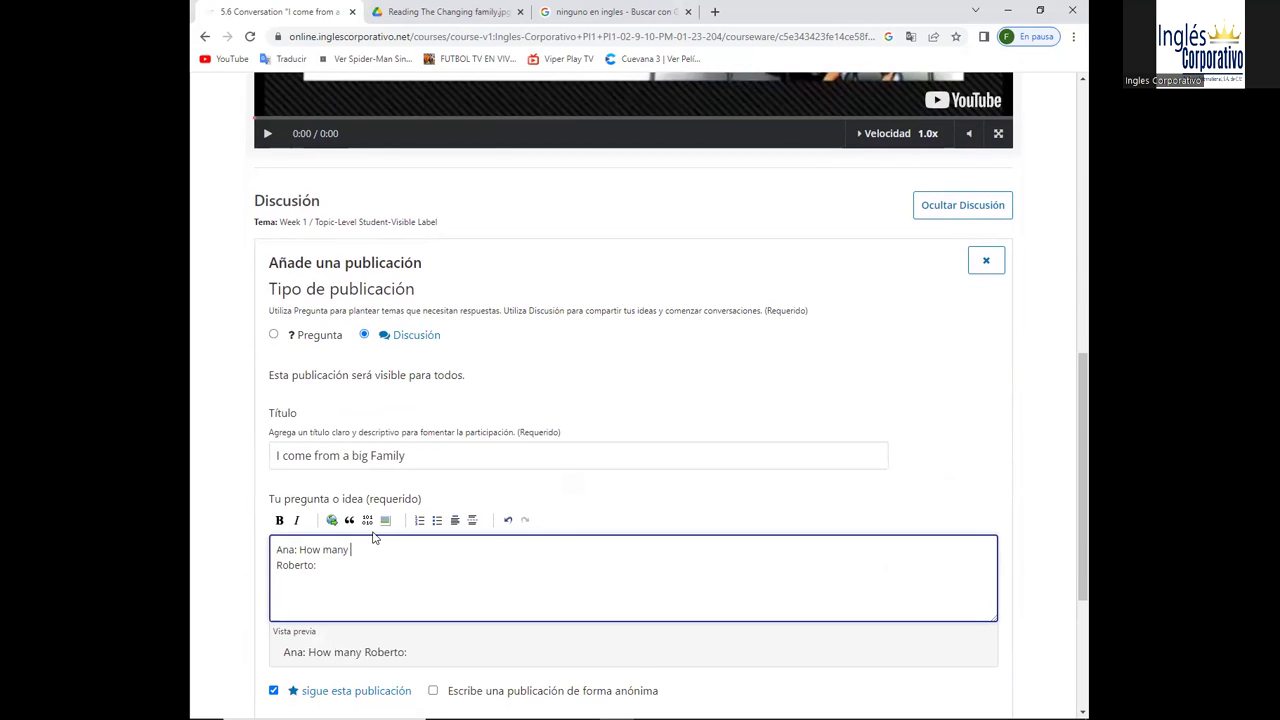
text(uncles are in you famili)
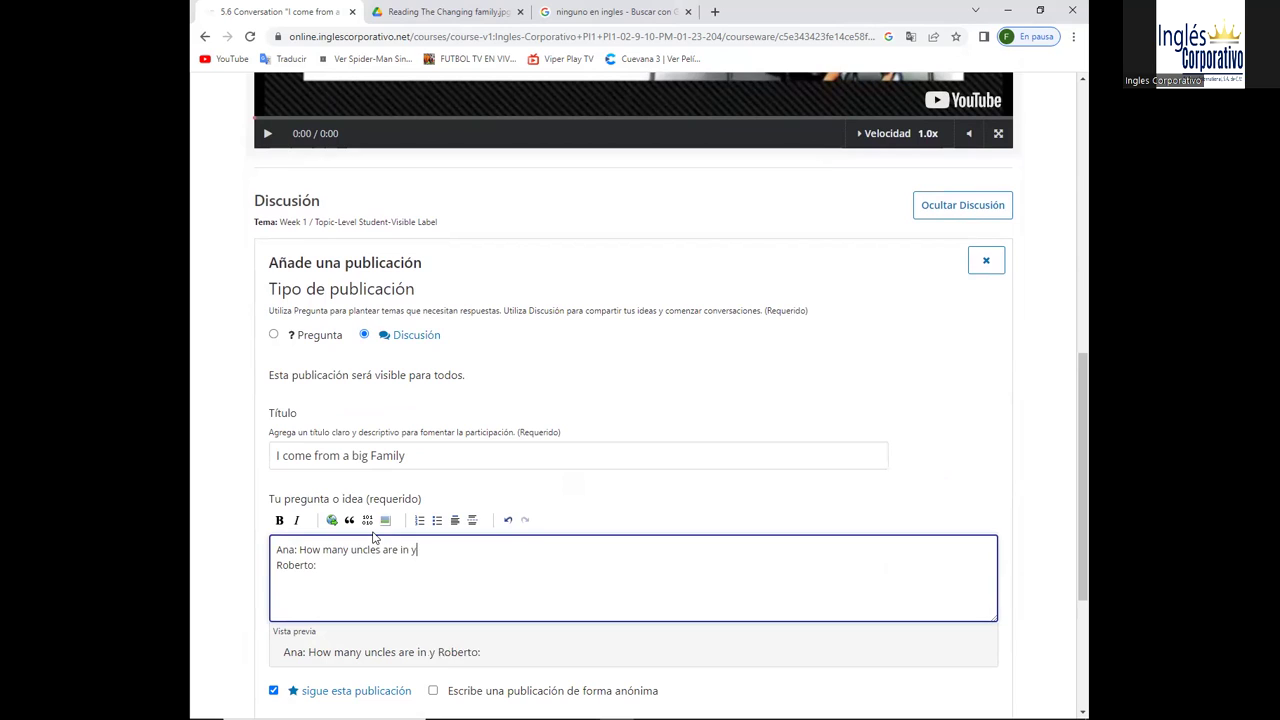
key(BackSpace)
text(y?)
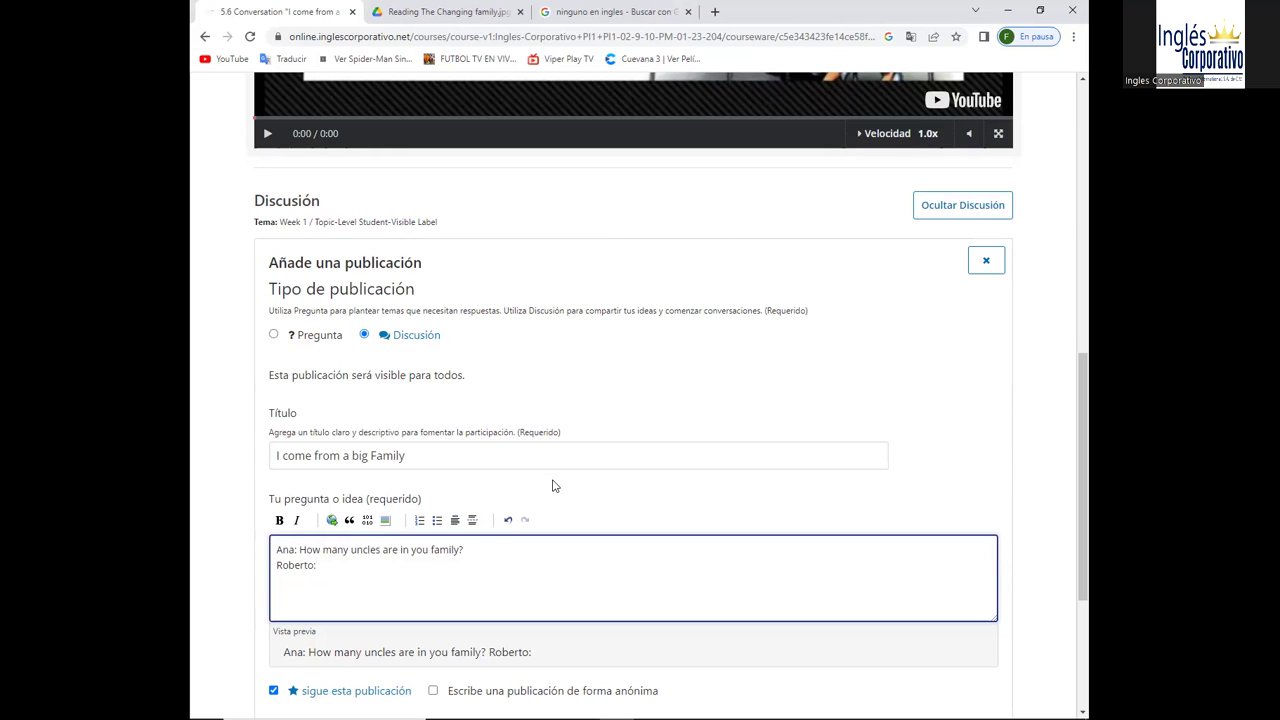
Write the second speaker's reply as "Actually, I have two uncles"
scroll(549, 494, up, 3)
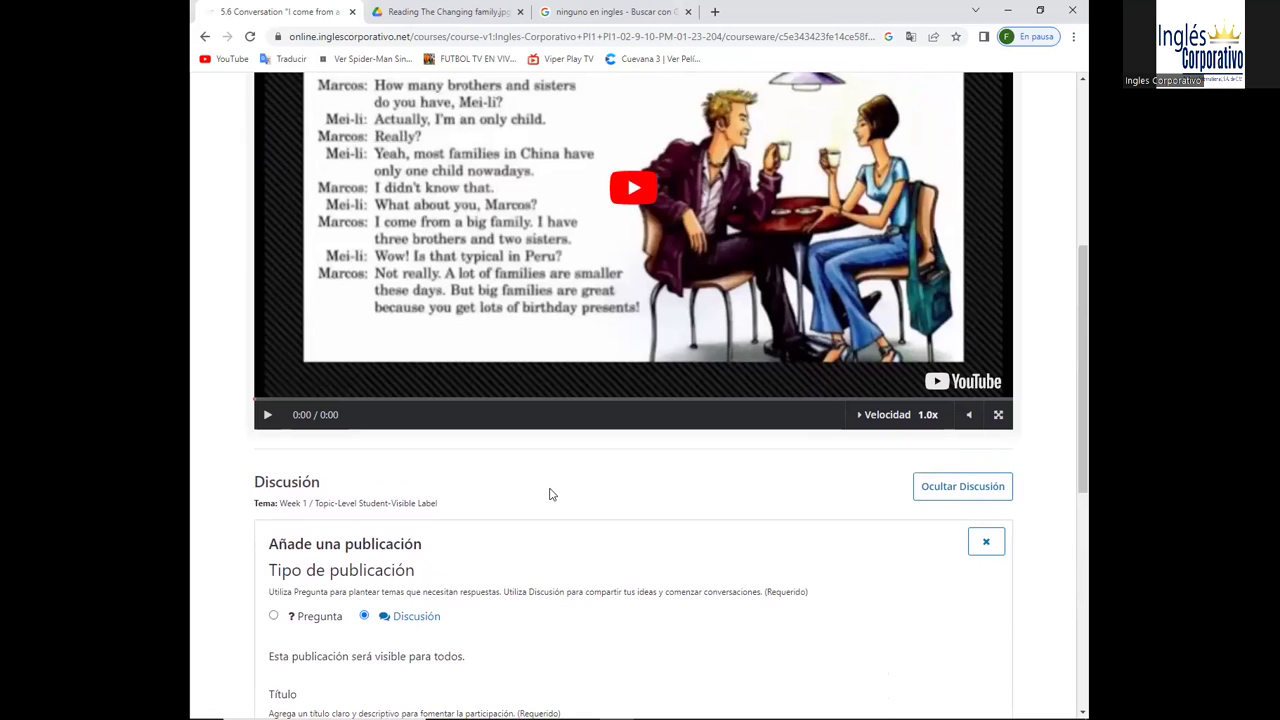
scroll(536, 609, down, 2)
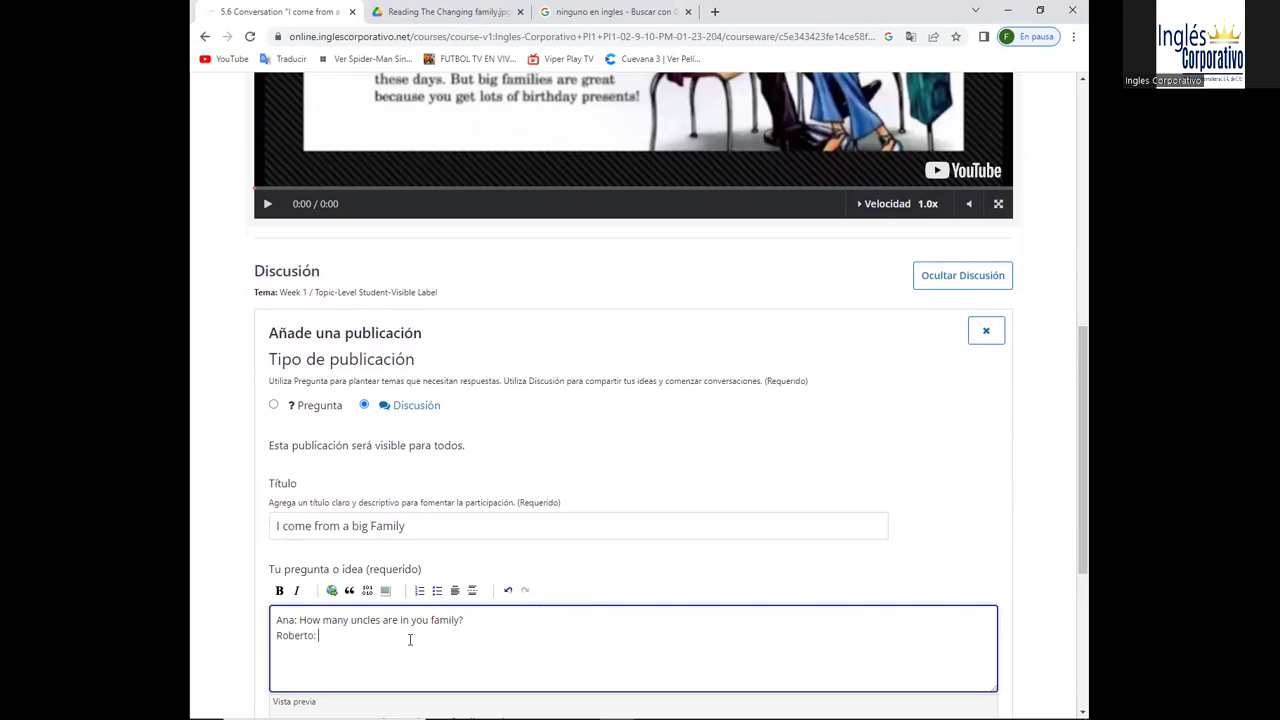
text(Actually, I hacve)
key(BackSpace)
key(BackSpace)
key(BackSpace)
key(BackSpace)
text(ve to)
key(BackSpace)
text(wo uncles)
Add a new line labelled for the first speaker with the response "Oh! that´s great."
scroll(410, 640, up, 3)
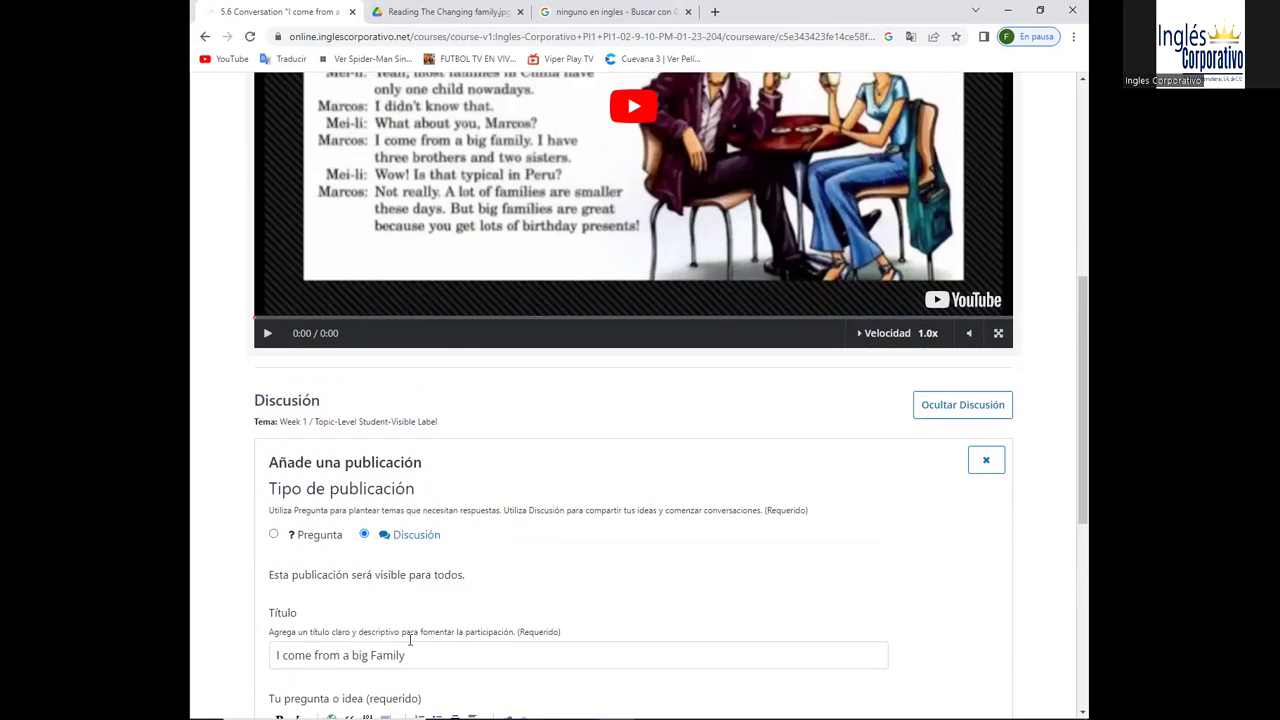
scroll(410, 640, down, 5)
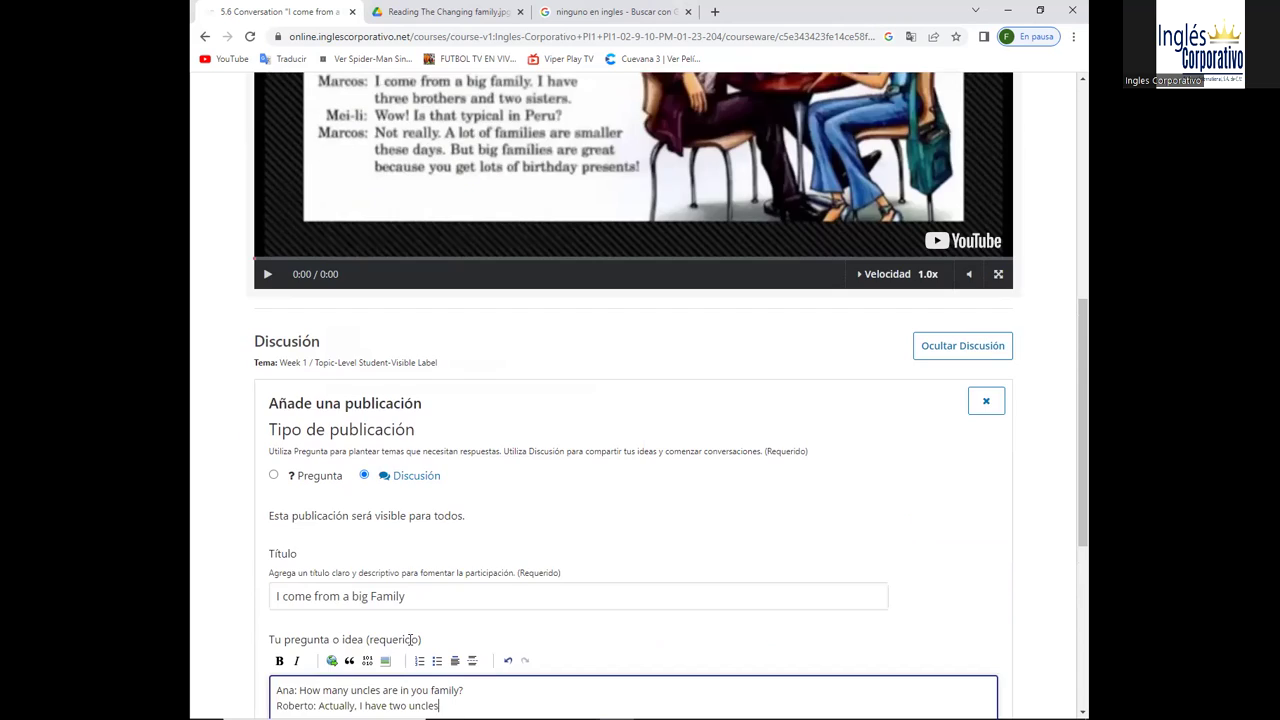
text(Ana)
text(;)
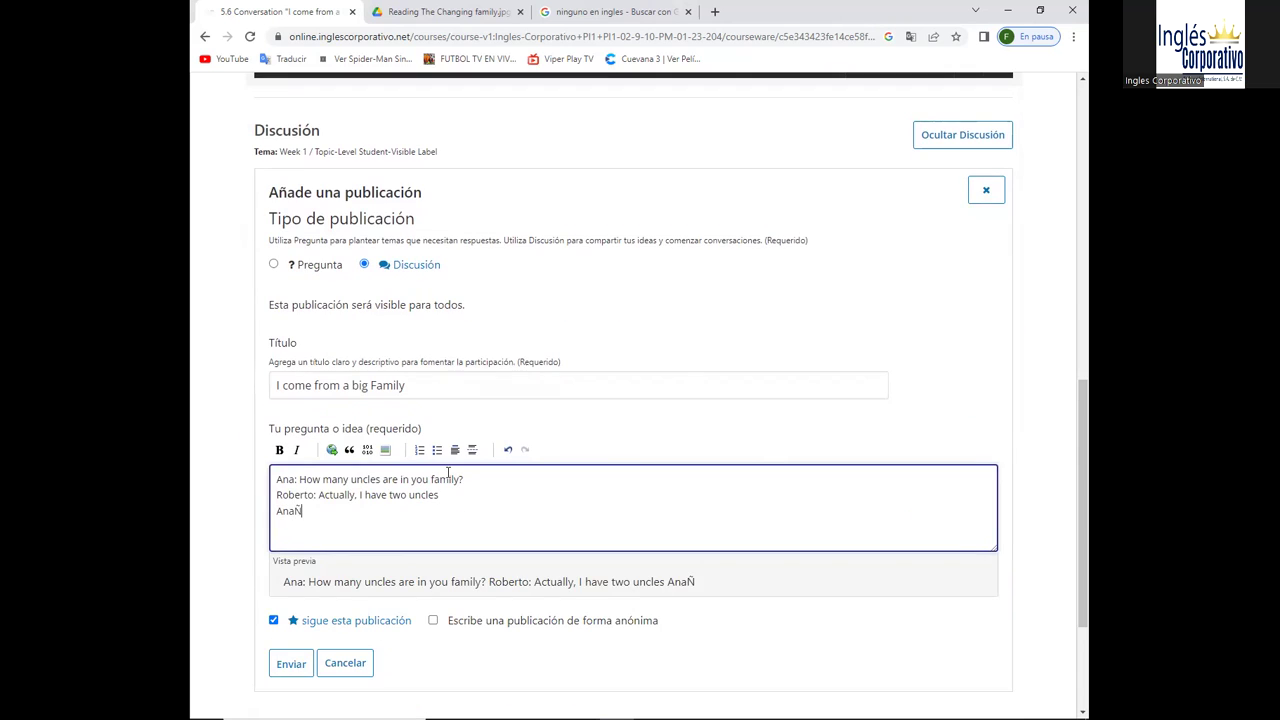
key(BackSpace)
text(: o)
key(BackSpace)
text(Oh! thast)
key(BackSpace)
key(BackSpace)
key(BackSpace)
text(t)
key(BackSpace)
text(ats¿)
key(BackSpace)
text(´s great)
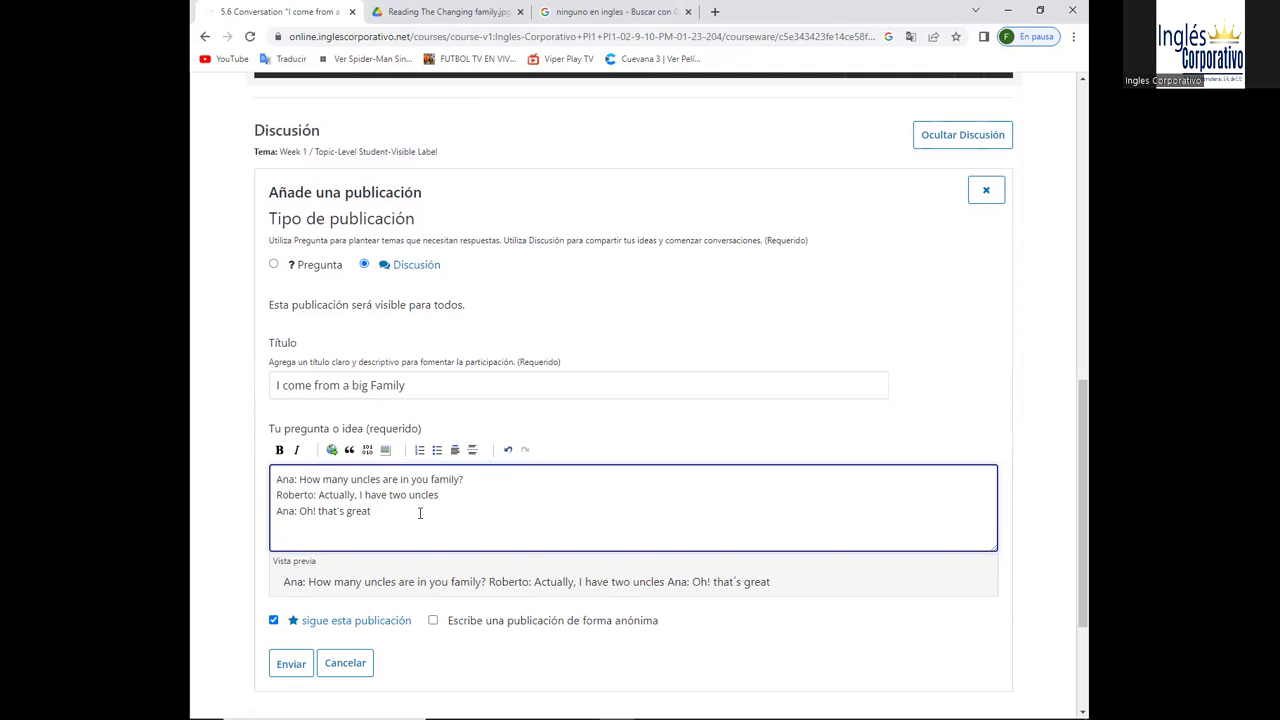
text(.)
Append the question "What are their names?" to the first speaker's second line, correcting its verb and pronoun
text(What is they names)
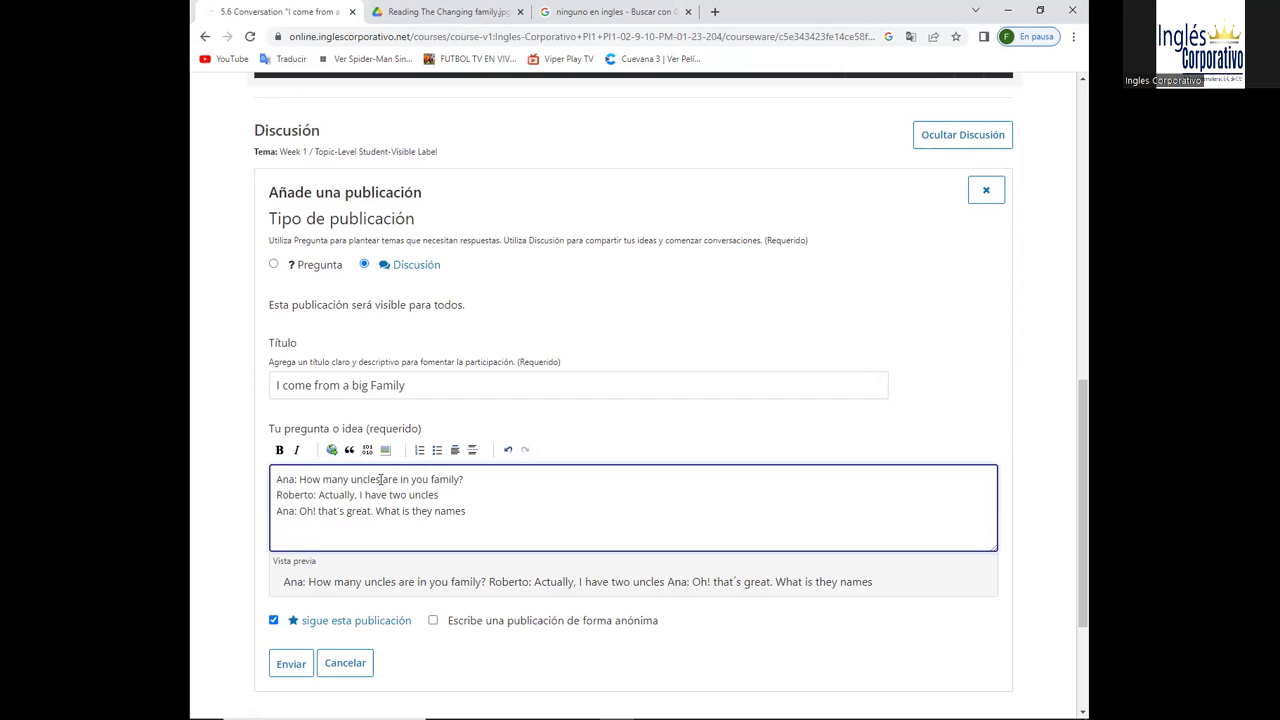
drag(381, 479, 349, 479)
click(479, 509)
click(432, 510)
key(BackSpace)
text(ir)
double_click(407, 511)
text(i)
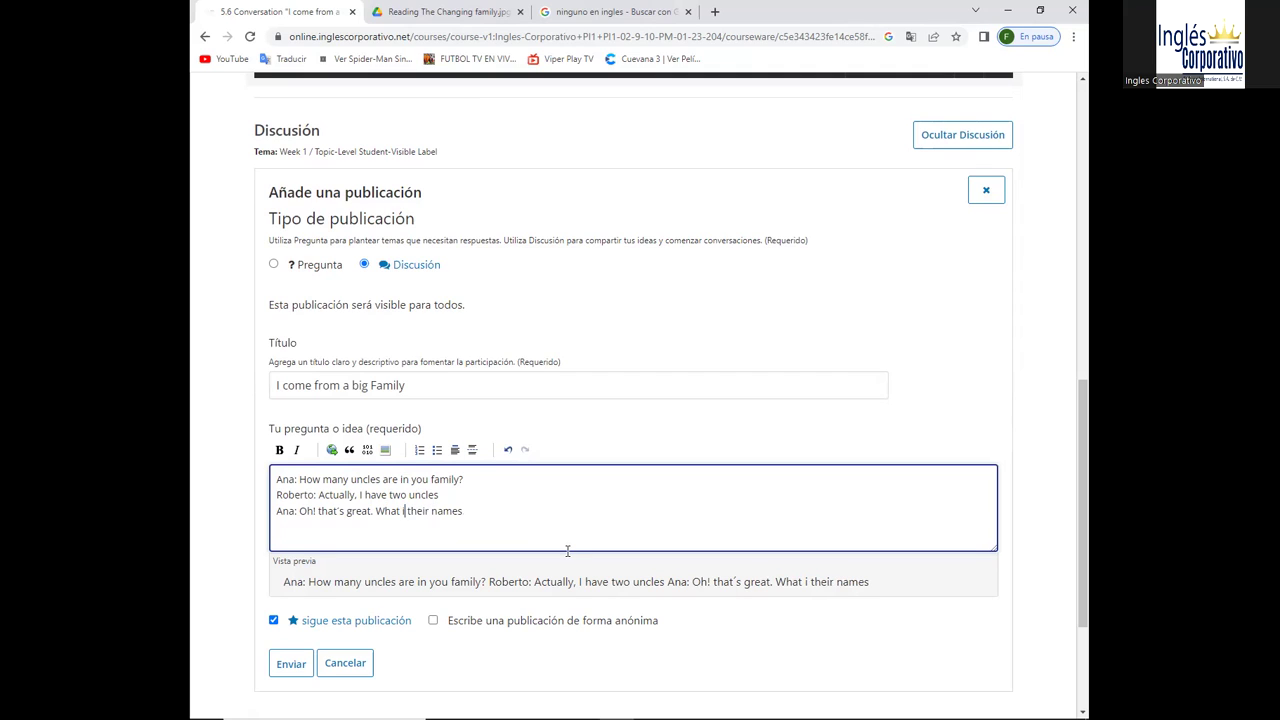
key(BackSpace)
text(are)
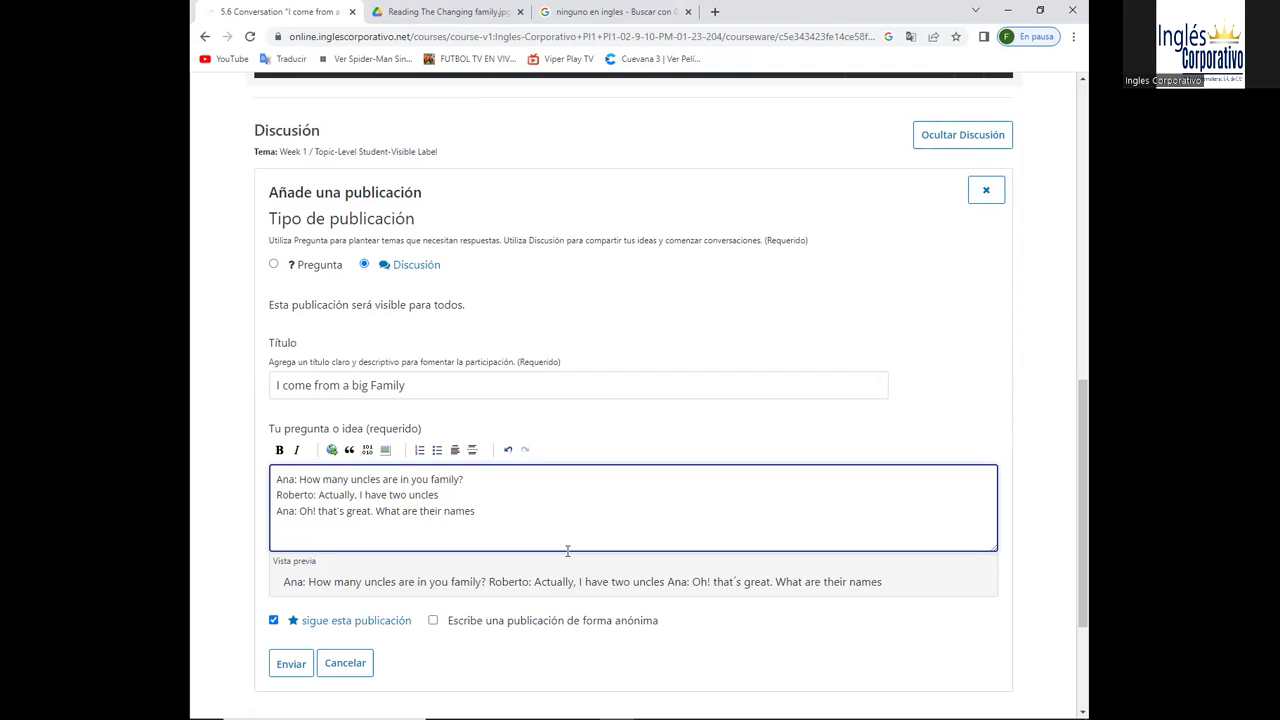
click(598, 520)
text(?¡)
Add the second speaker's next line, starting with "Their names are" and giving the first names of the two uncles
key(Return)
text(Roberto:)
scroll(487, 523, up, 4)
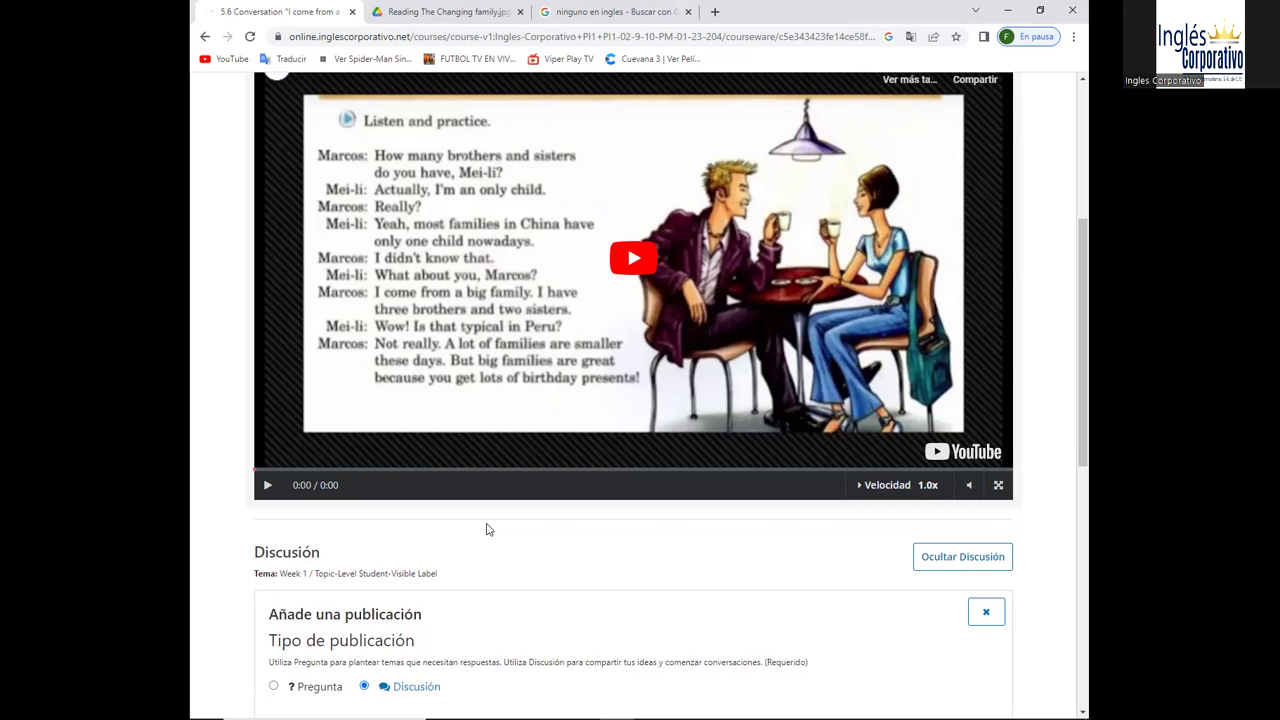
scroll(487, 529, down, 5)
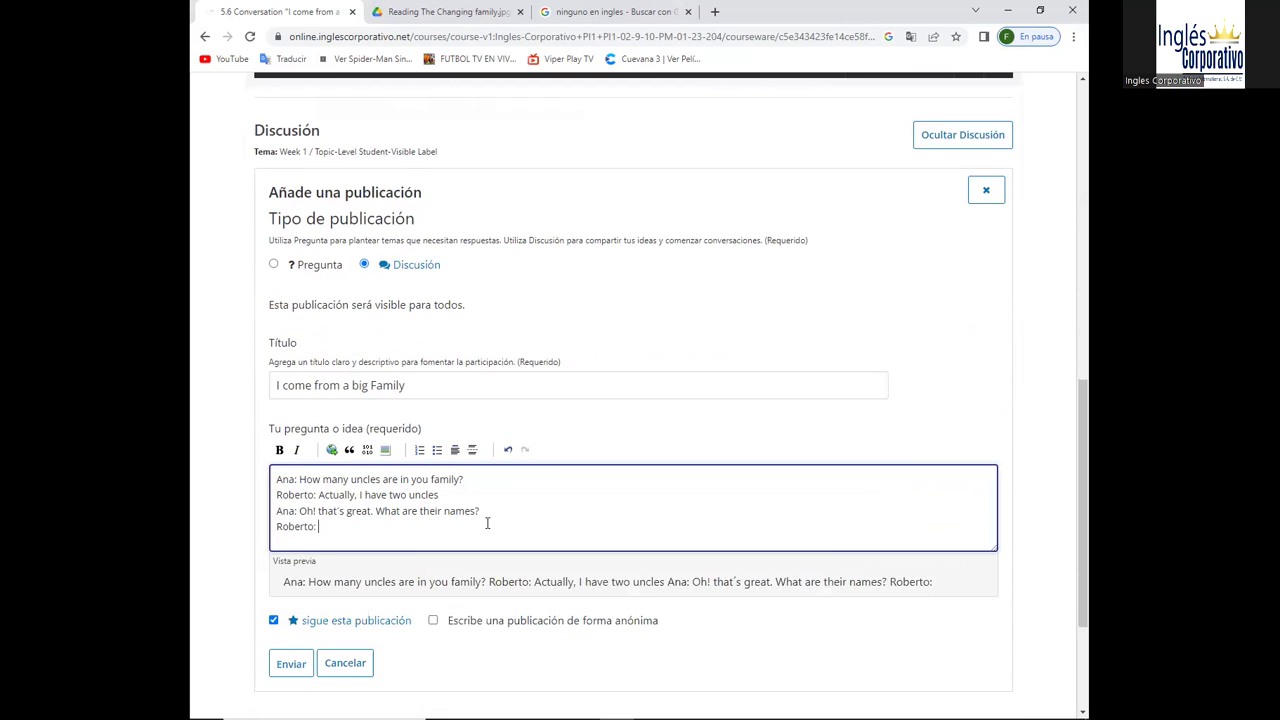
text(heir names are char)
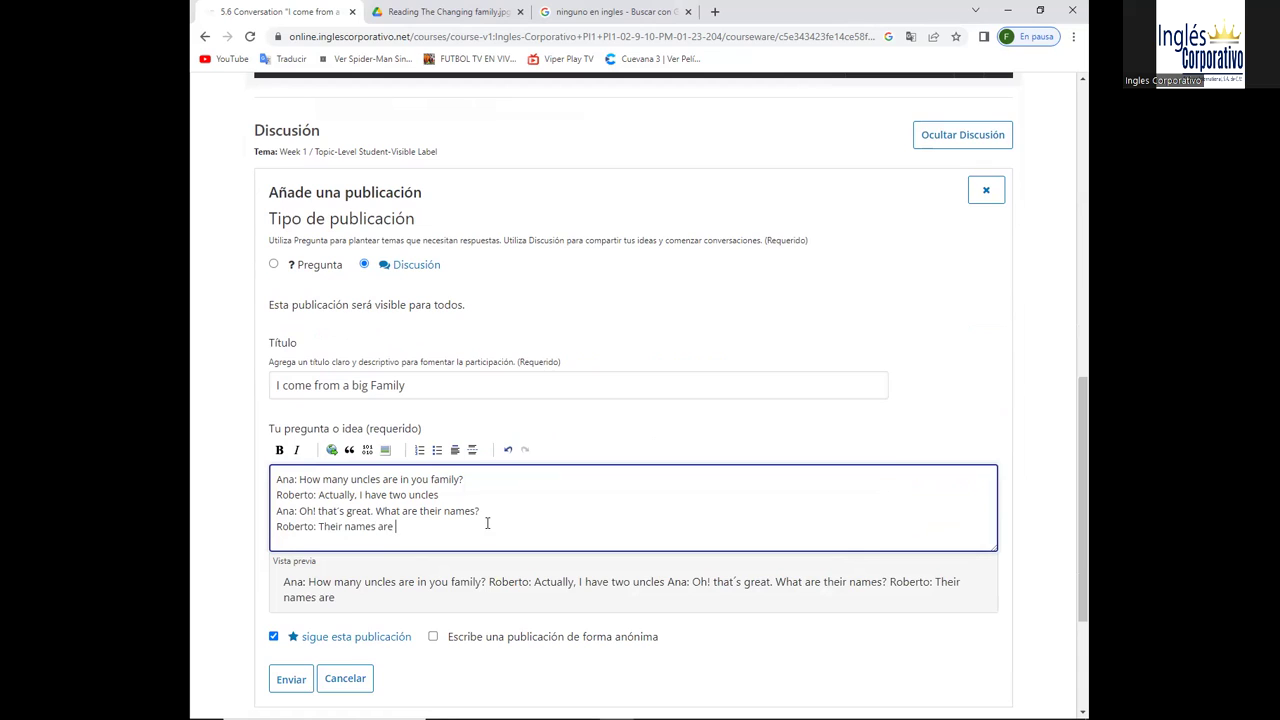
key(BackSpace)
key(BackSpace)
key(BackSpace)
text(harly and M)
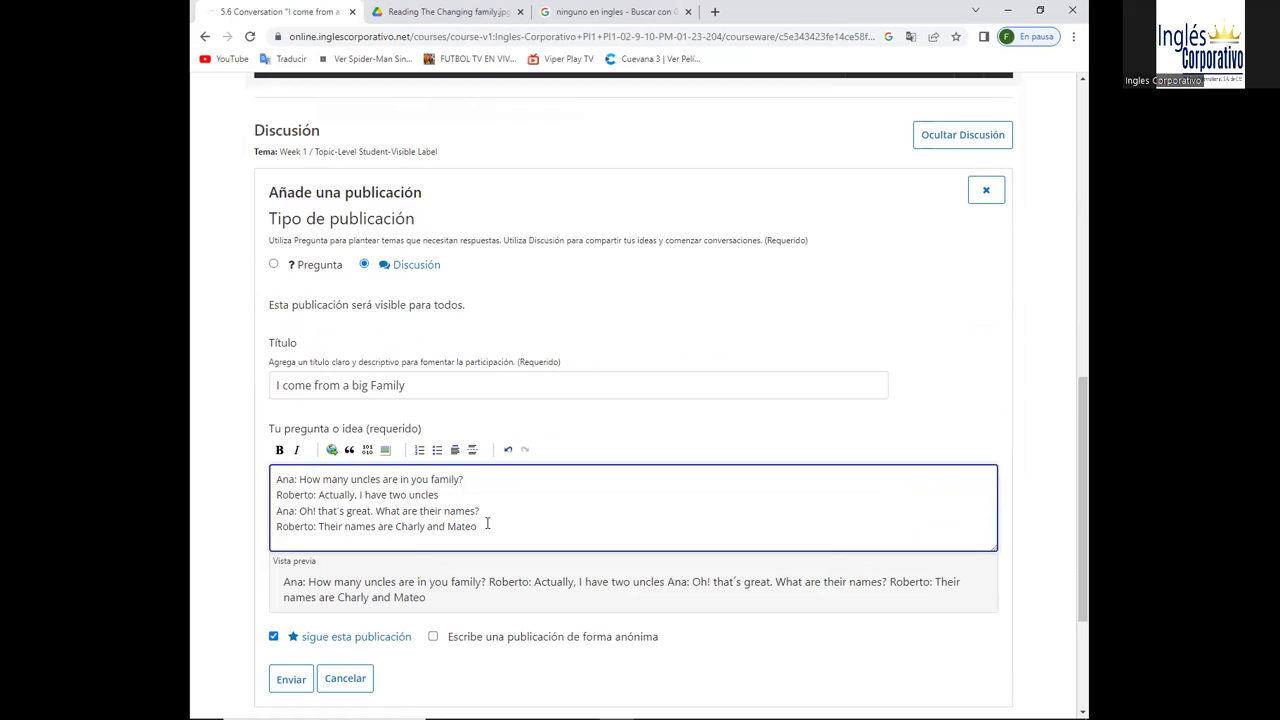
text(ateo)
key(Return)
text(Ana)
key(BackSpace)
key(BackSpace)
key(BackSpace)
key(BackSpace)
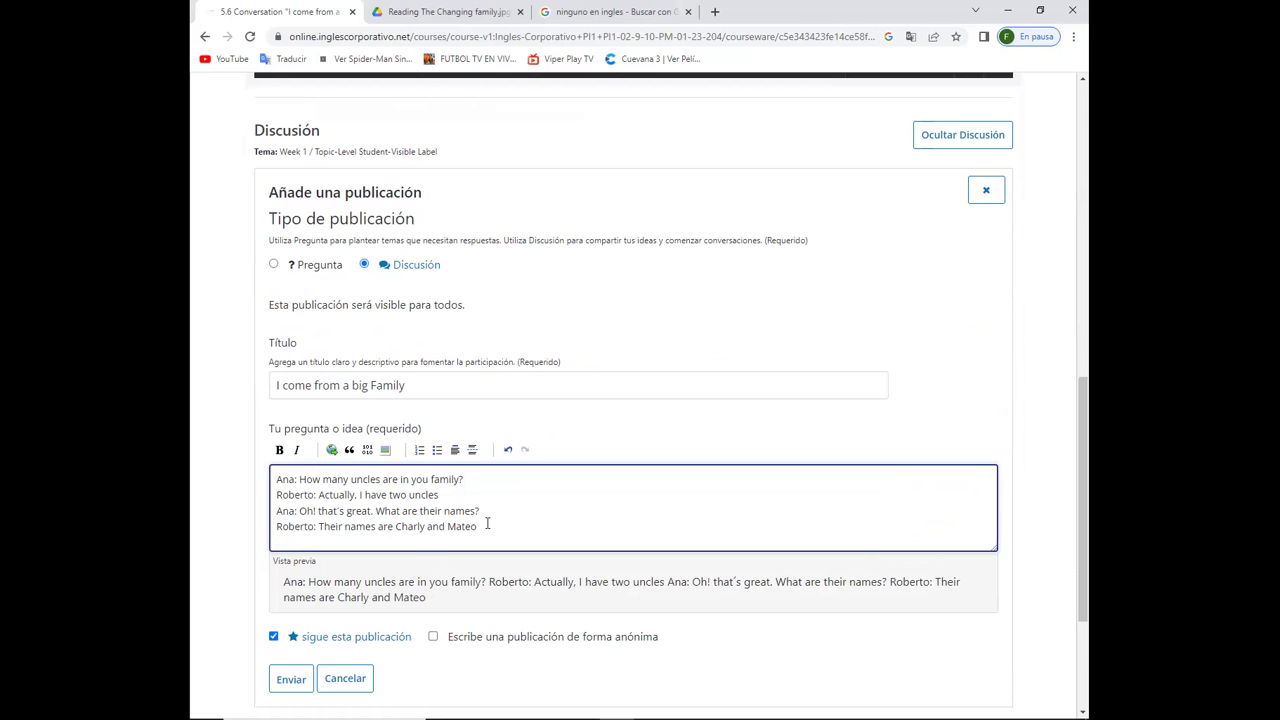
Append the question "what about you", addressed to the first speaker by name, to the line naming the uncles
text(. what ab)
text(out you Ana)
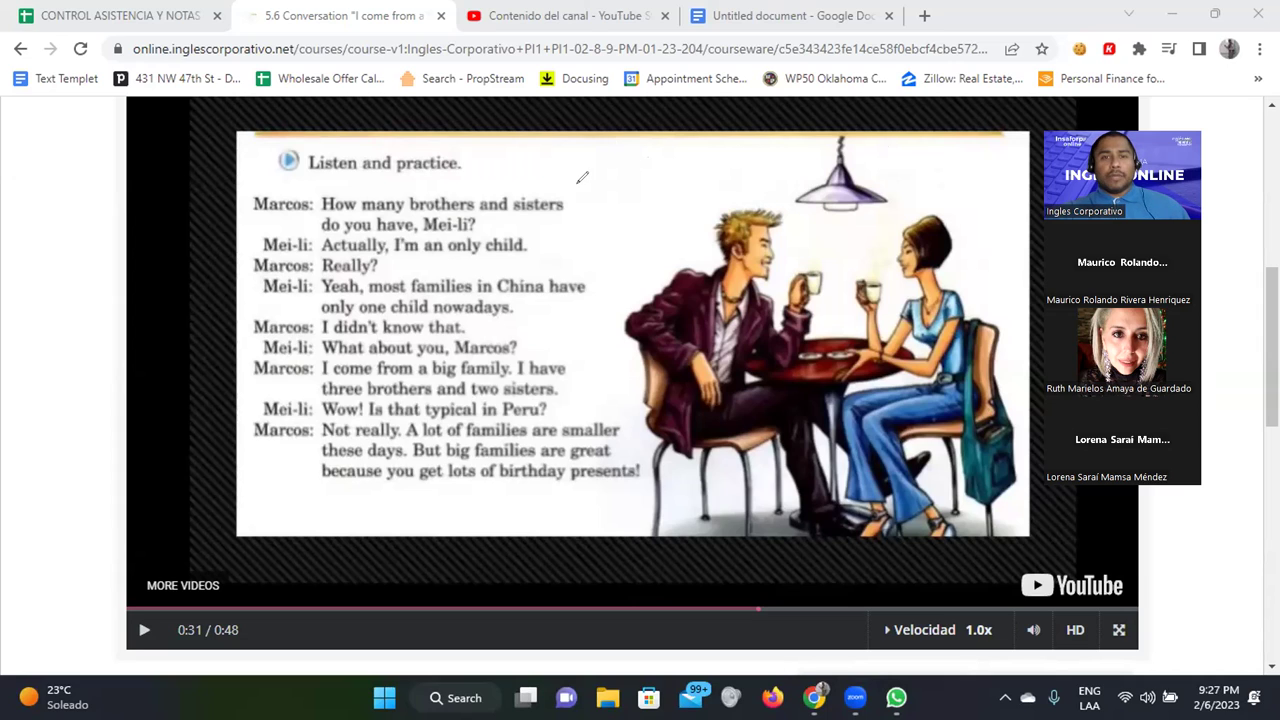
Circle the whole sample conversation in the video frame with a freehand red outline
mouse_move(604, 175)
mouse_down()
mouse_move(230, 186)
mouse_move(182, 415)
mouse_move(320, 530)
mouse_up()
mouse_move(445, 511)
mouse_down()
mouse_move(723, 481)
mouse_move(677, 185)
mouse_move(573, 155)
mouse_up()
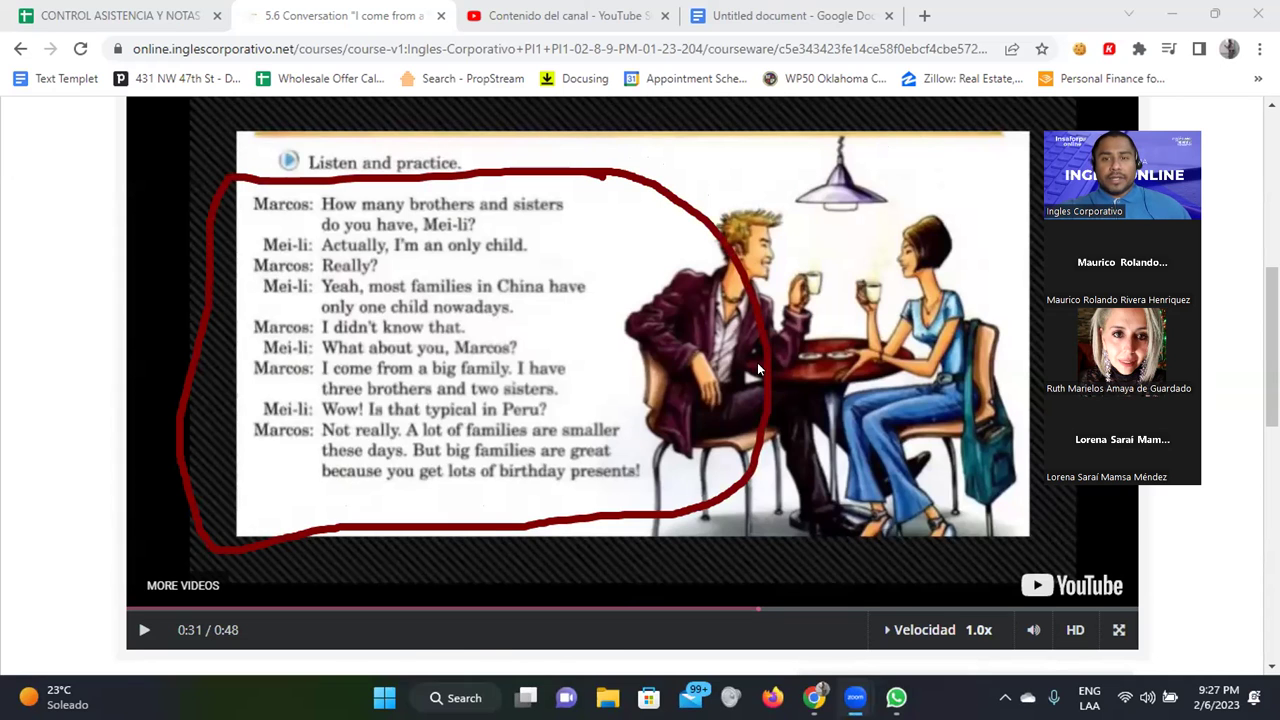
Review the drafted uncle dialogue in the post form and compare it with the sample conversation in the lesson
scroll(634, 434, down, 3)
scroll(477, 209, down, 3)
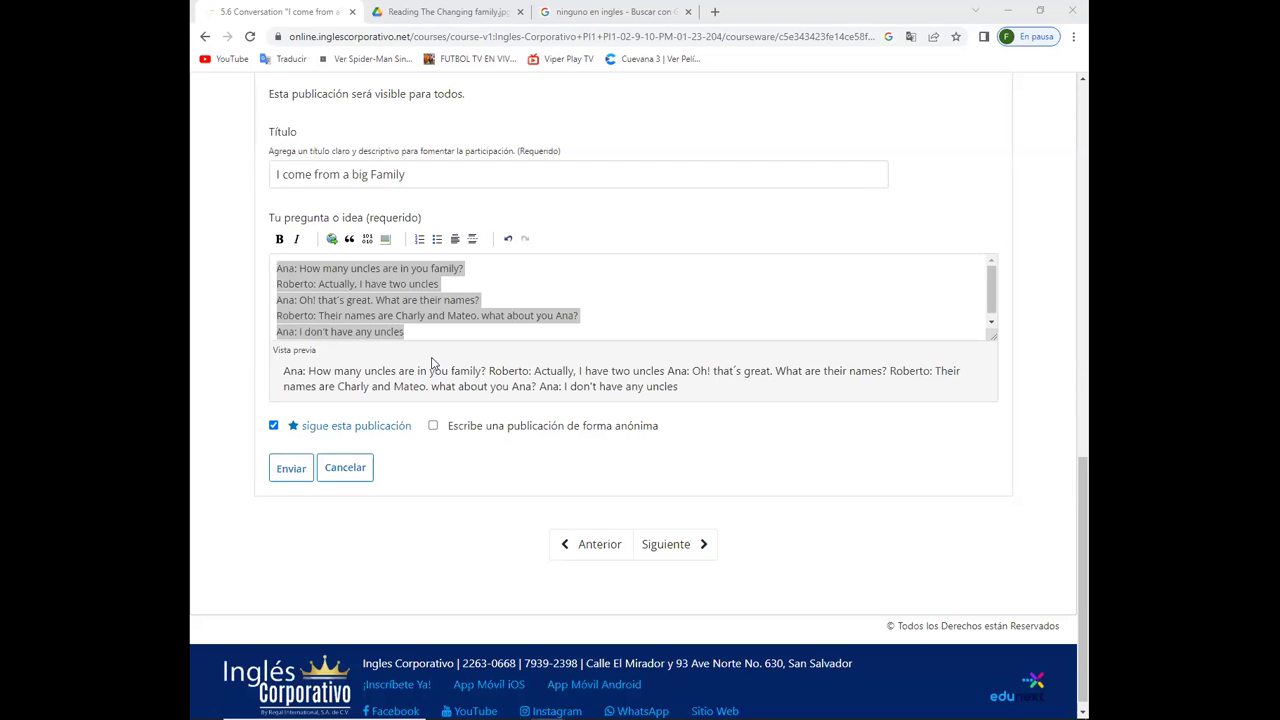
scroll(430, 370, up, 1)
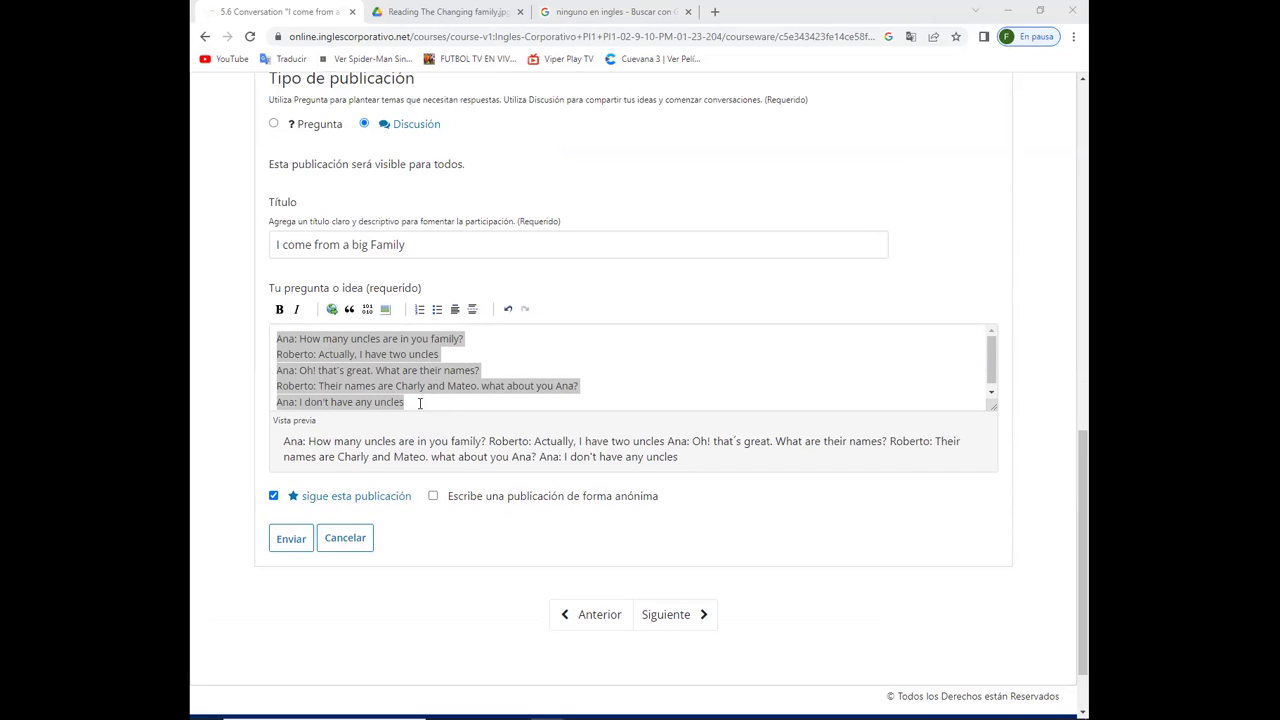
click(597, 354)
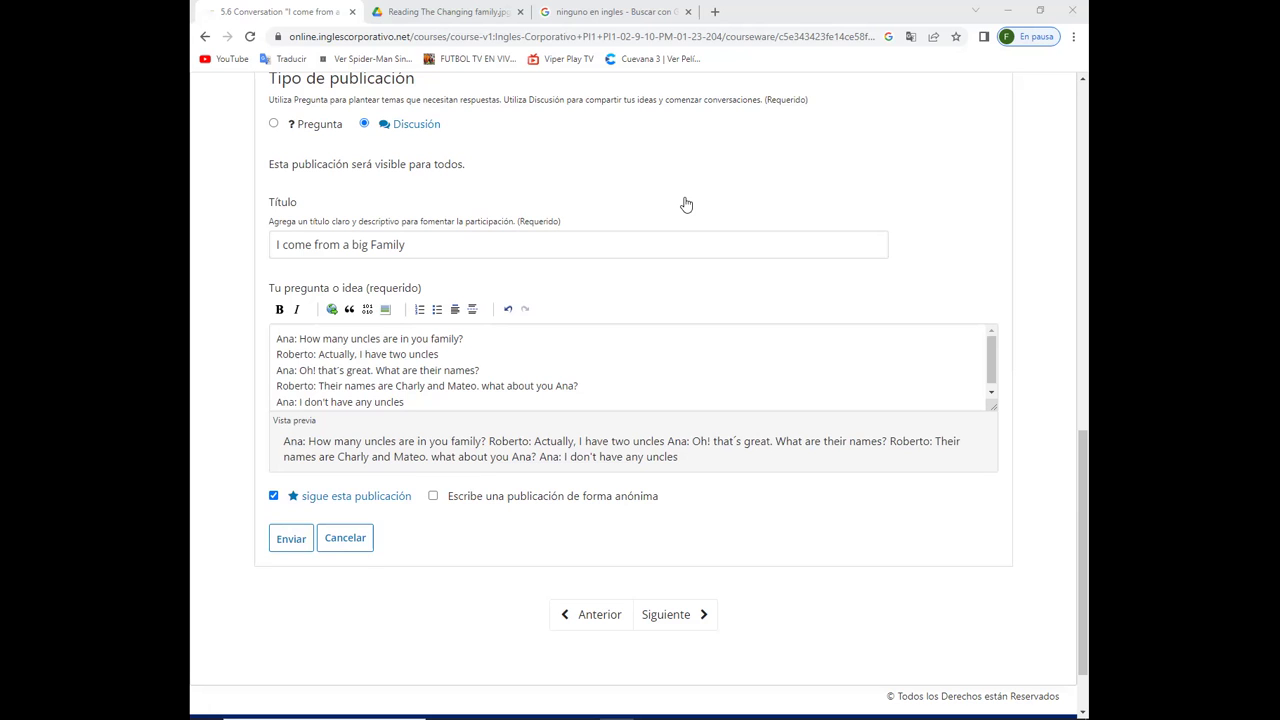
scroll(616, 256, up, 2)
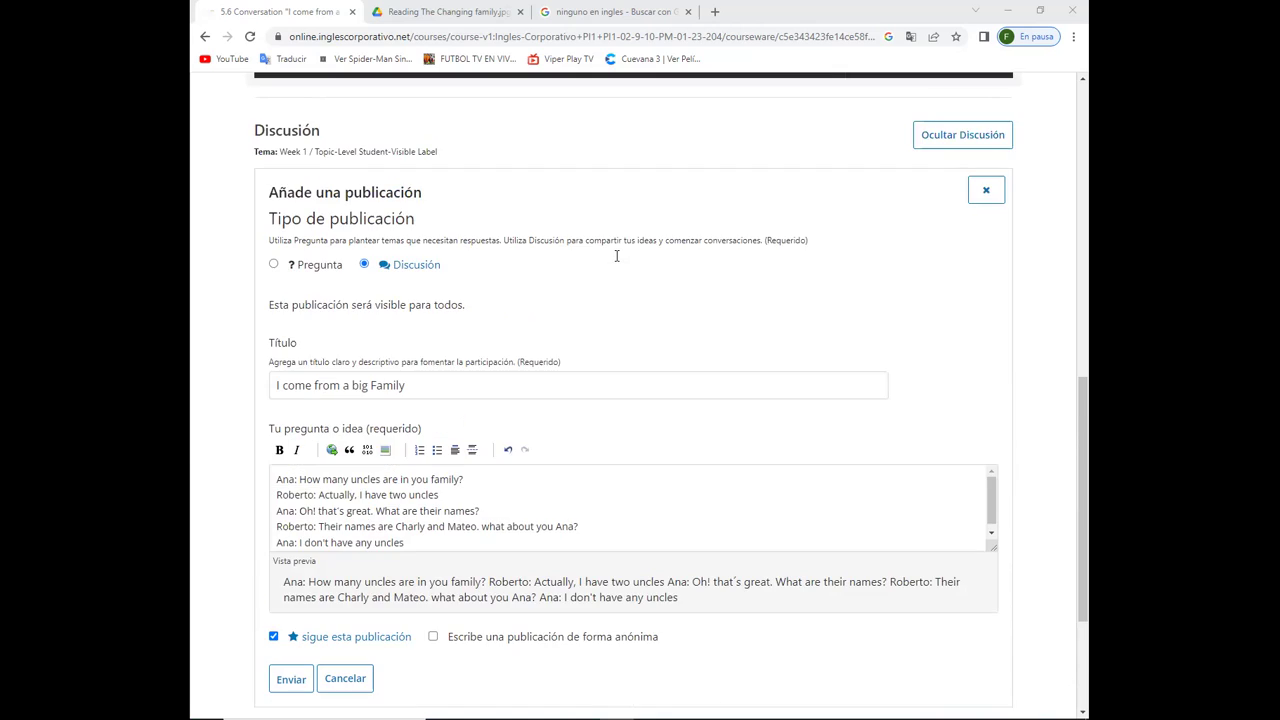
scroll(616, 256, down, 1)
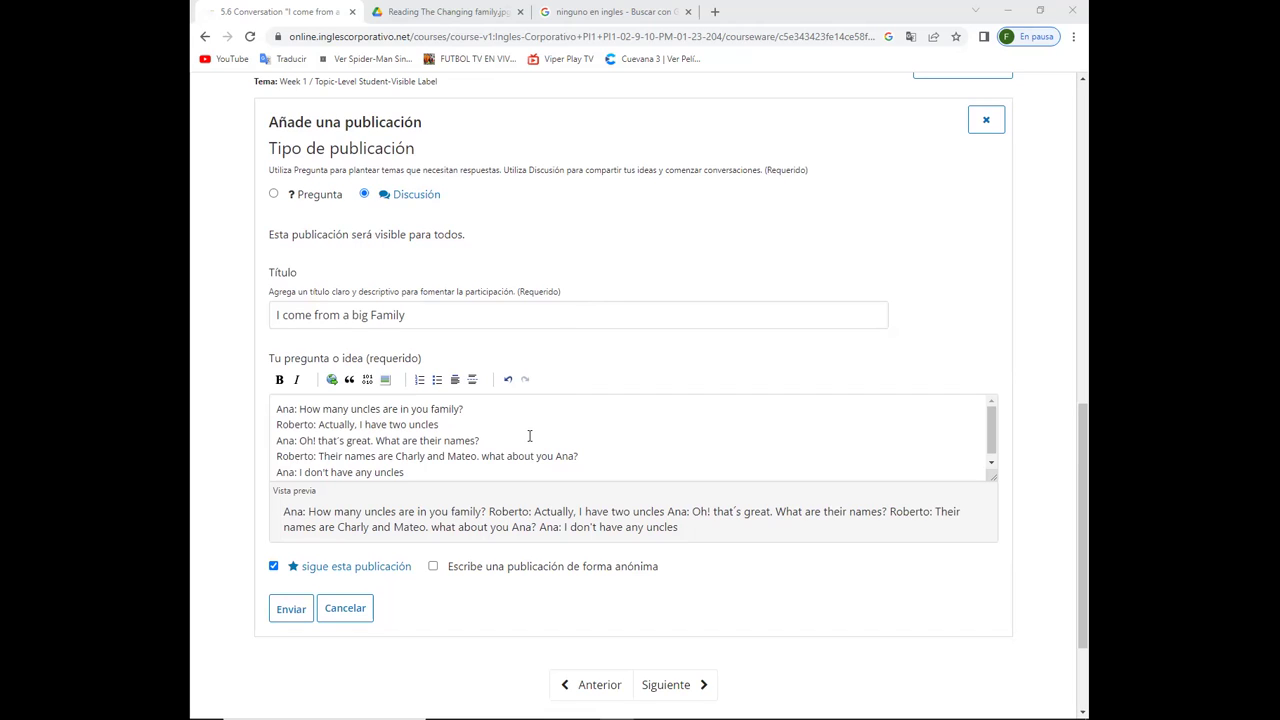
scroll(530, 436, up, 10)
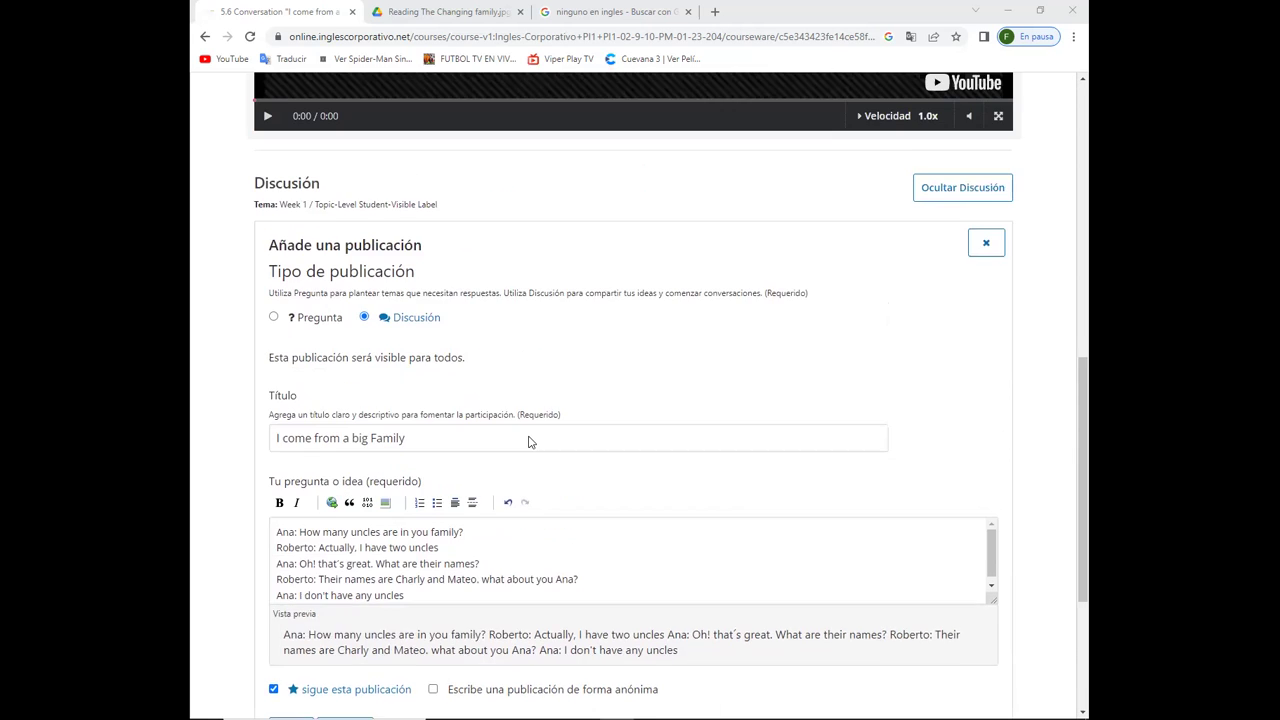
scroll(446, 205, up, 2)
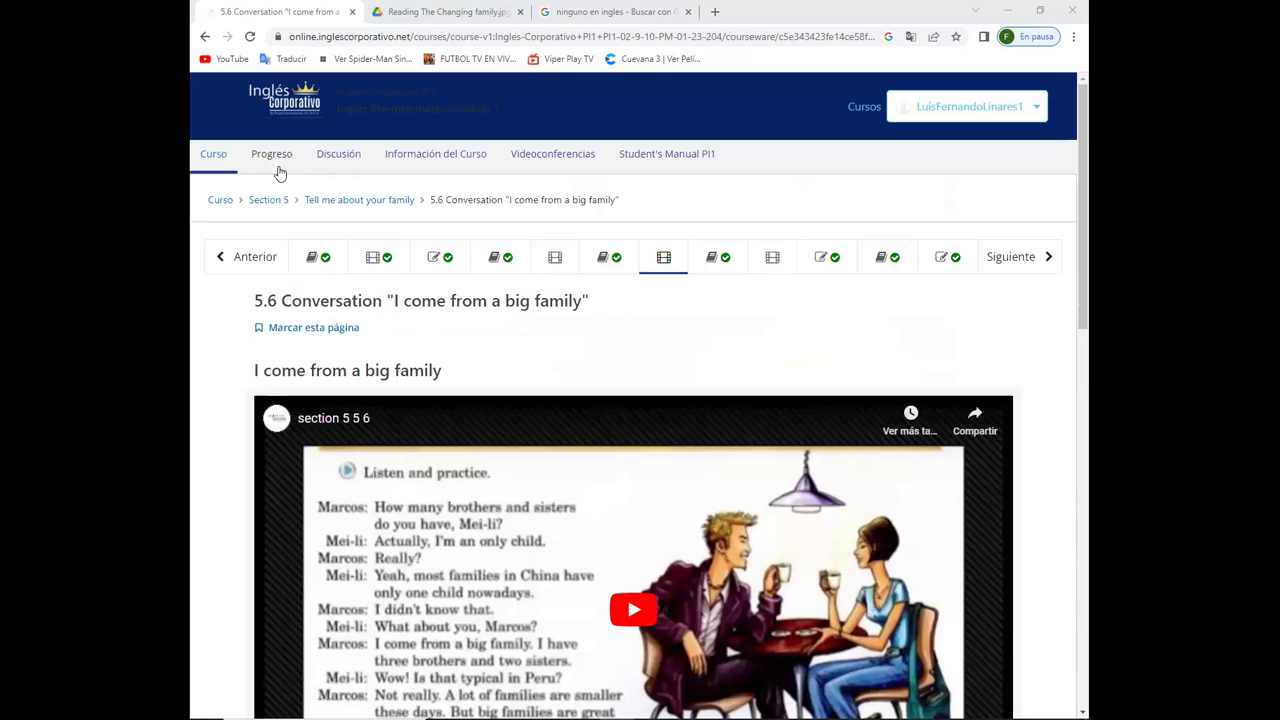
scroll(491, 357, down, 1)
scroll(491, 357, down, 6)
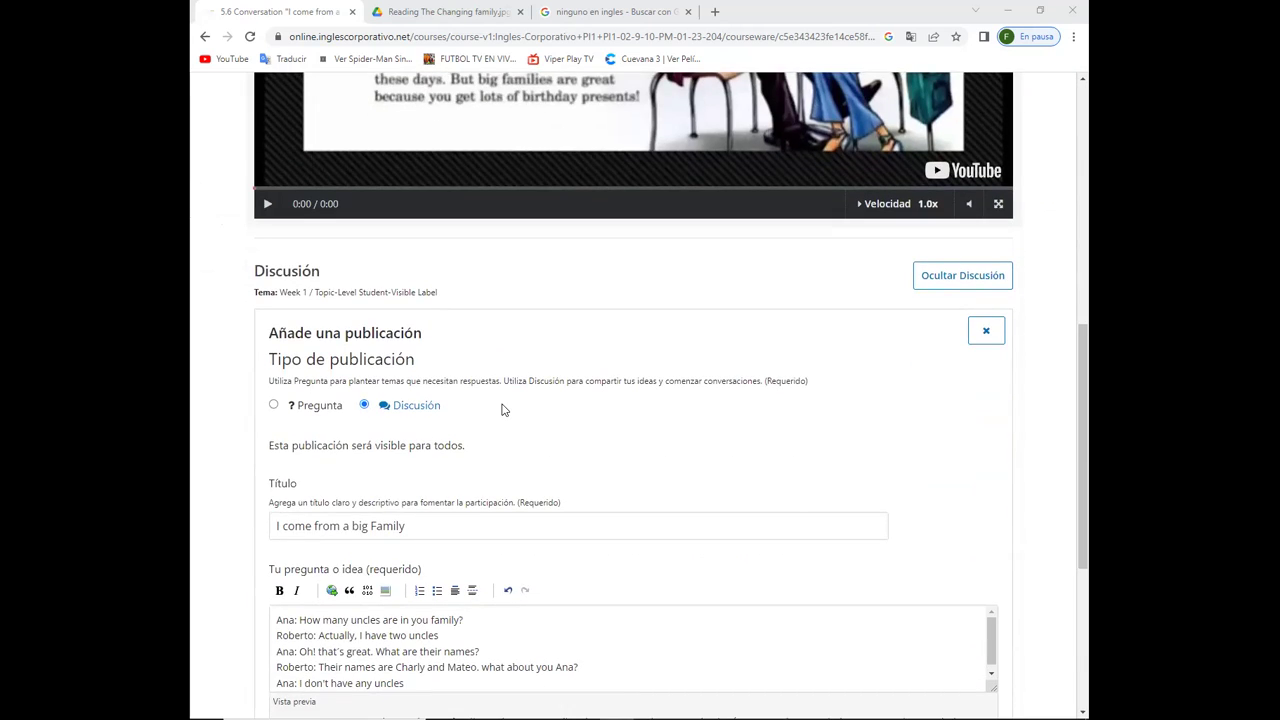
scroll(503, 409, up, 2)
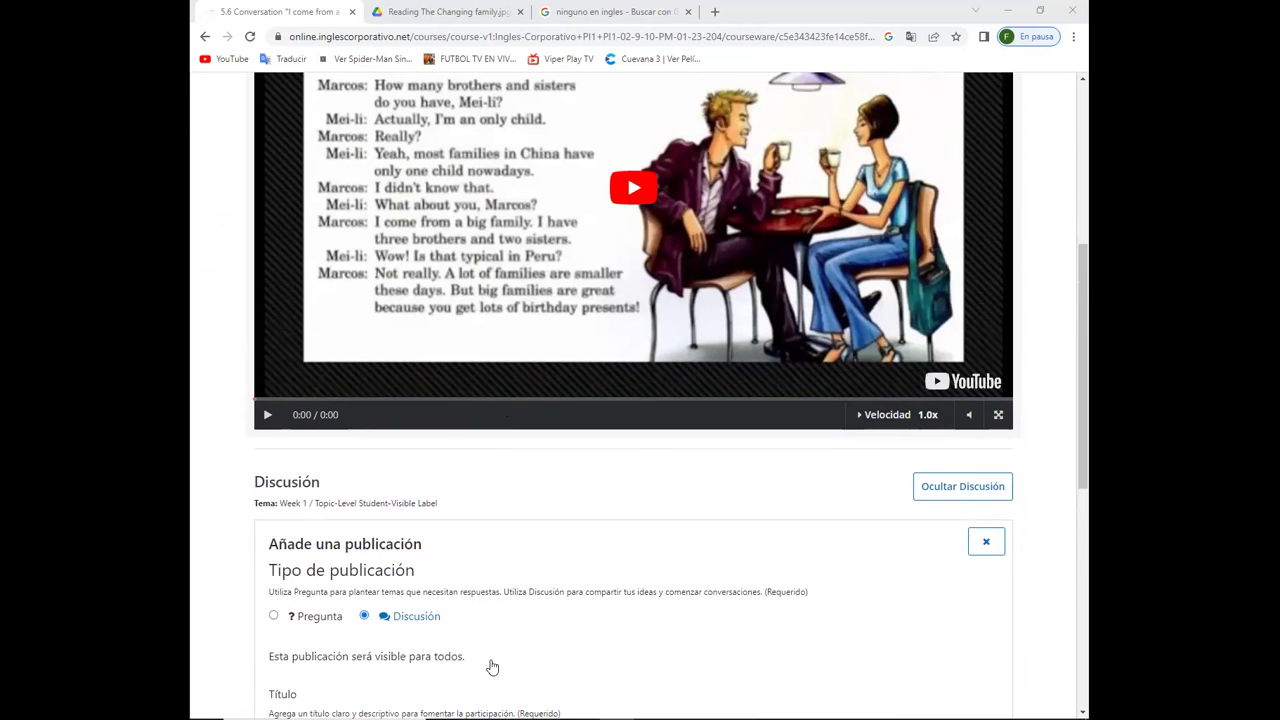
scroll(346, 583, up, 3)
scroll(393, 422, up, 1)
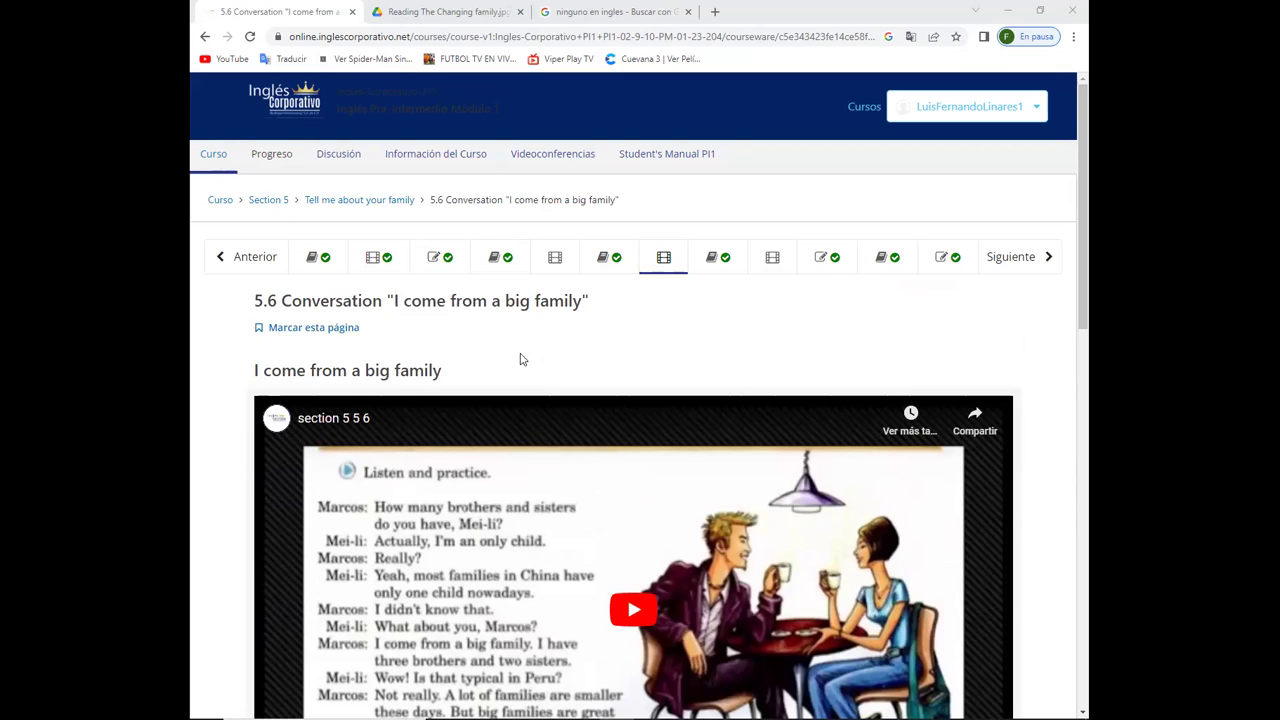
scroll(527, 352, down, 6)
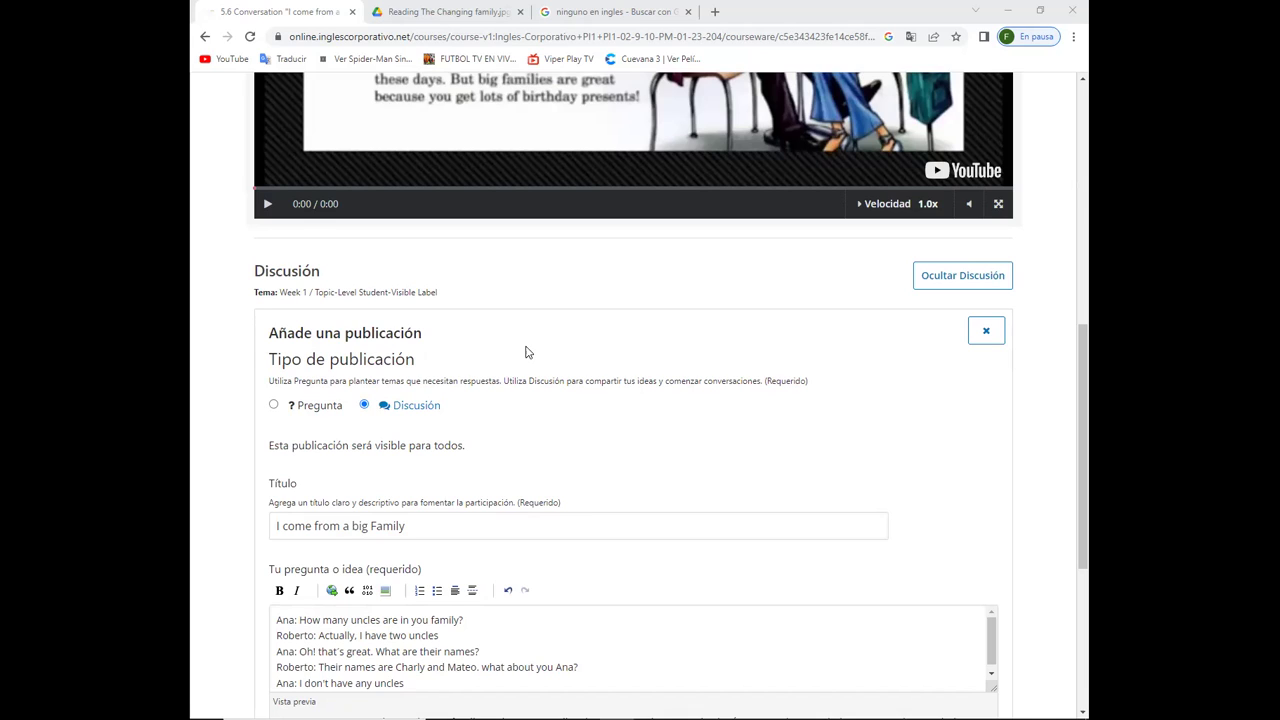
scroll(528, 352, up, 10)
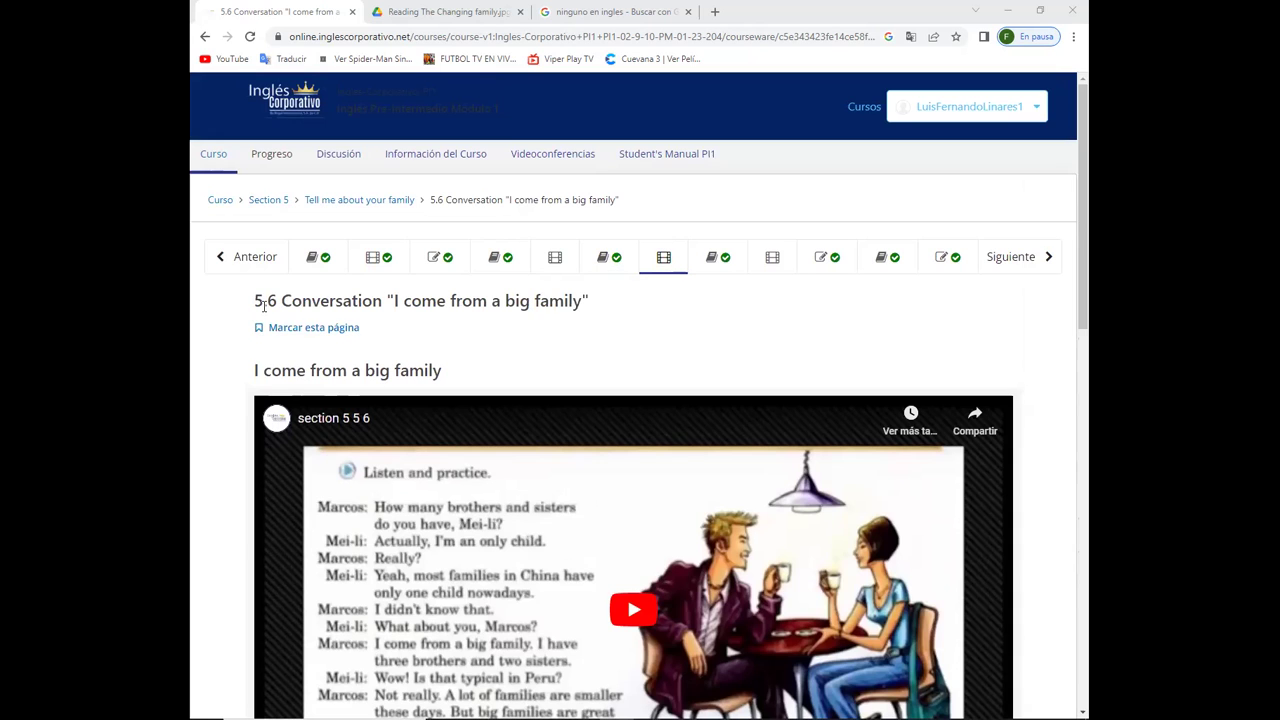
scroll(618, 268, down, 5)
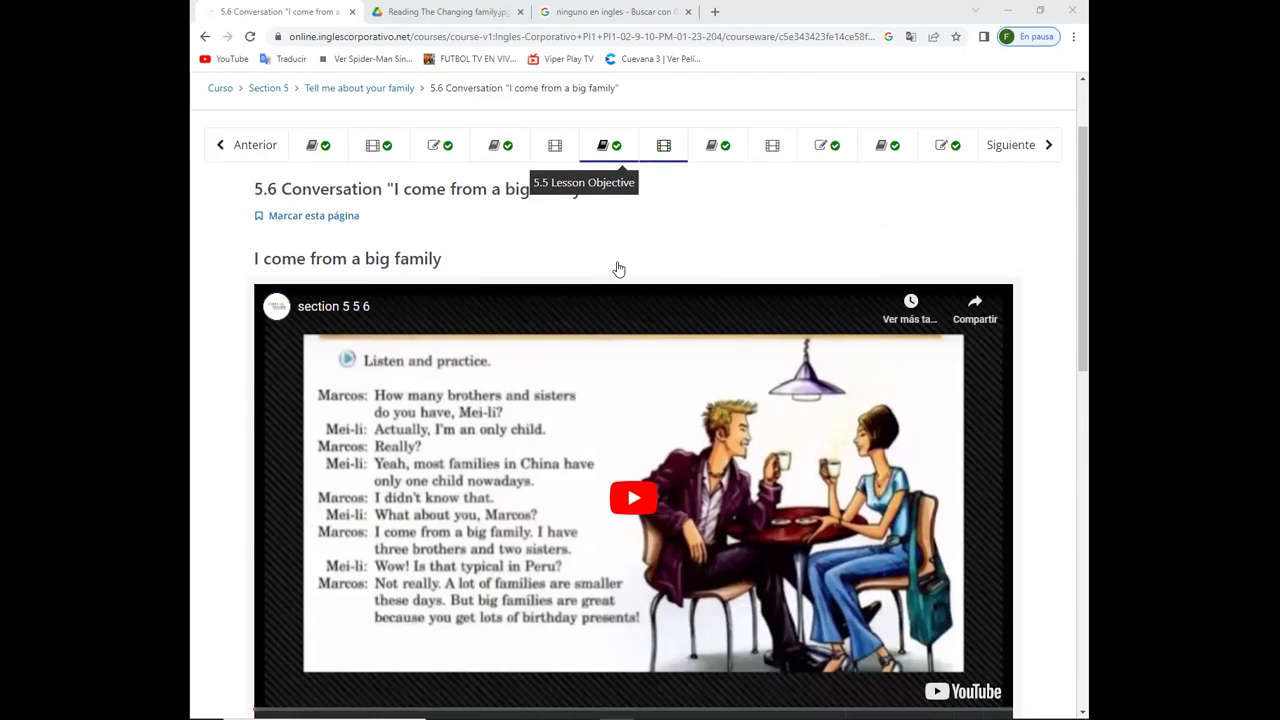
Open the course progress page and examine the homework chart and the homework and exam scores for Sections 1 to 5
scroll(618, 268, up, 10)
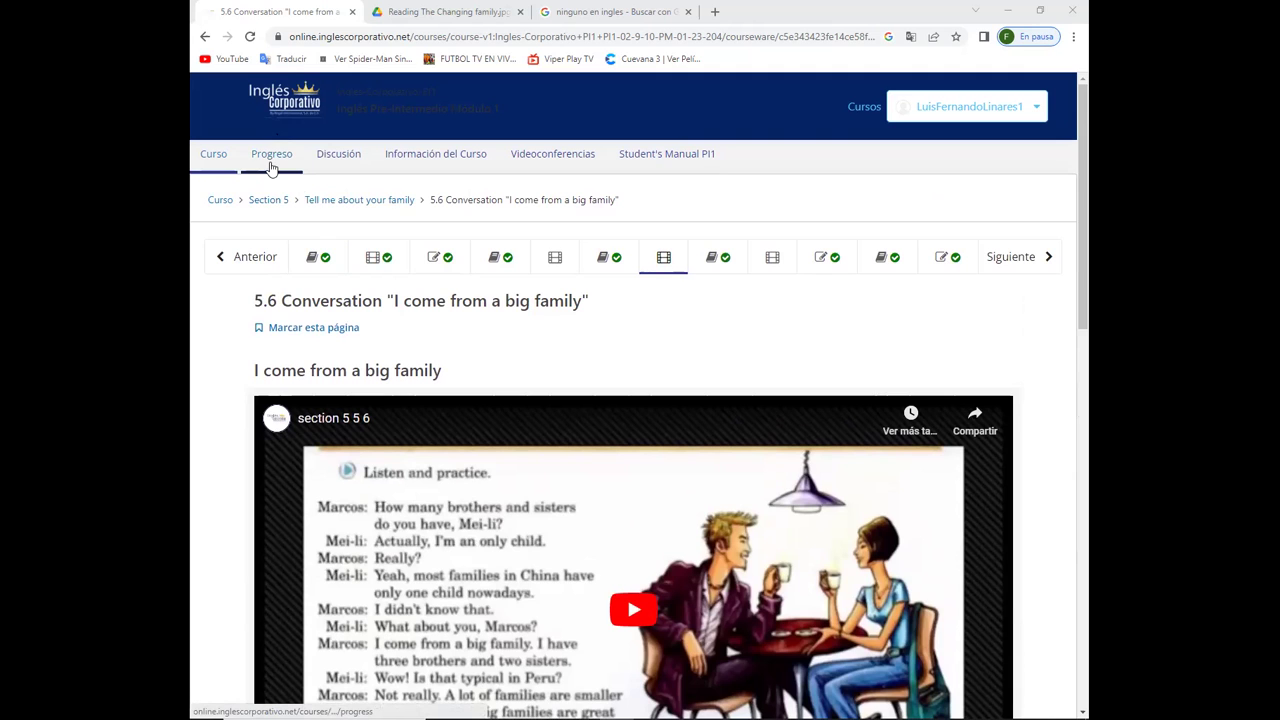
scroll(607, 324, down, 5)
scroll(607, 324, up, 5)
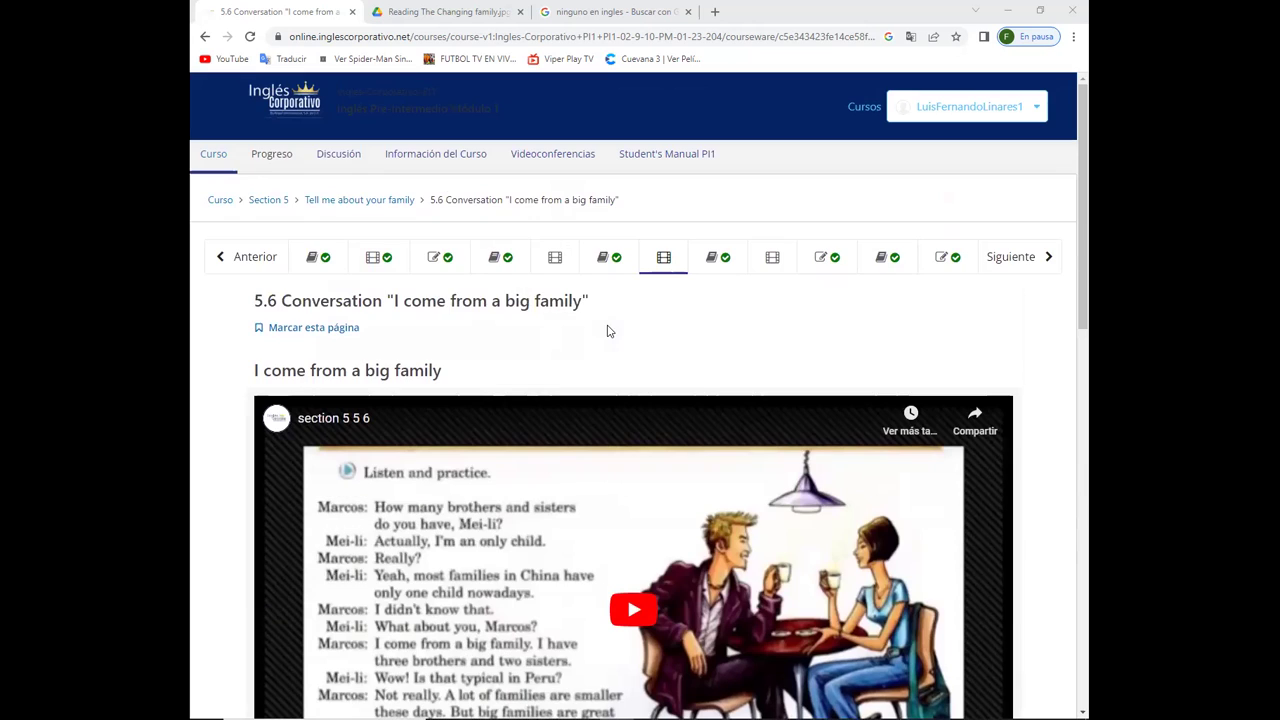
click(277, 164)
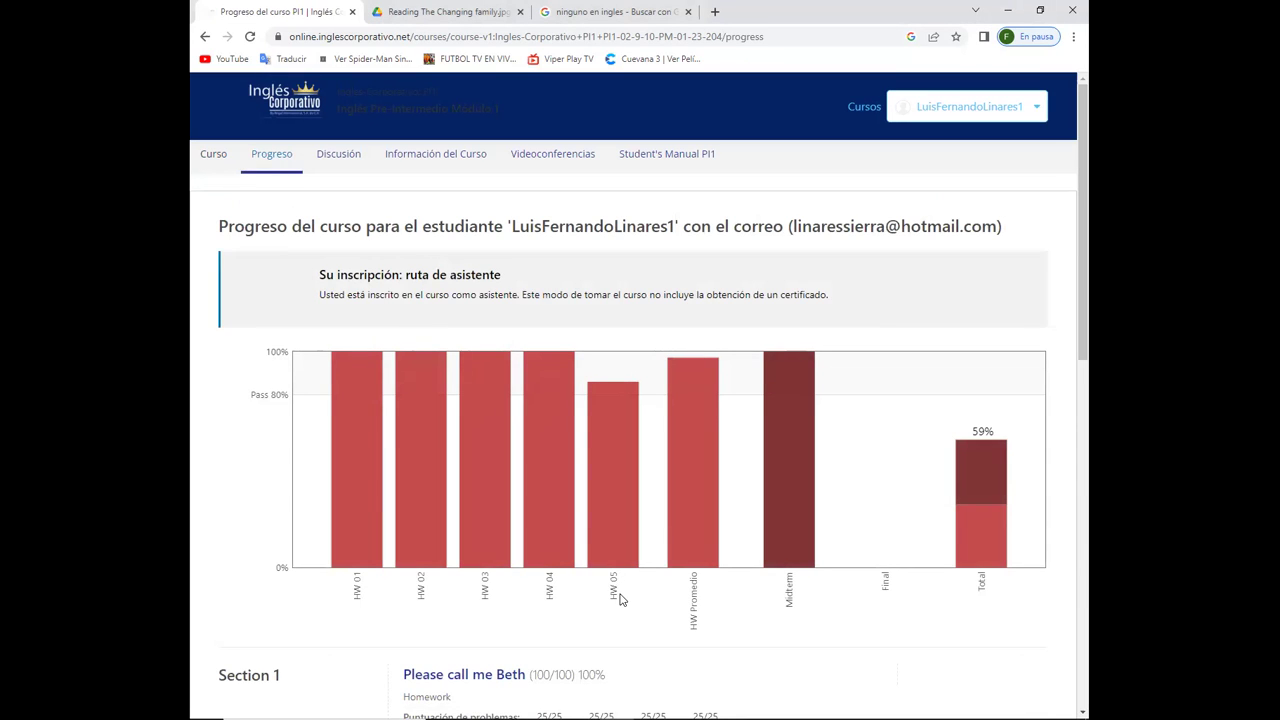
drag(619, 598, 613, 578)
mouse_move(603, 497)
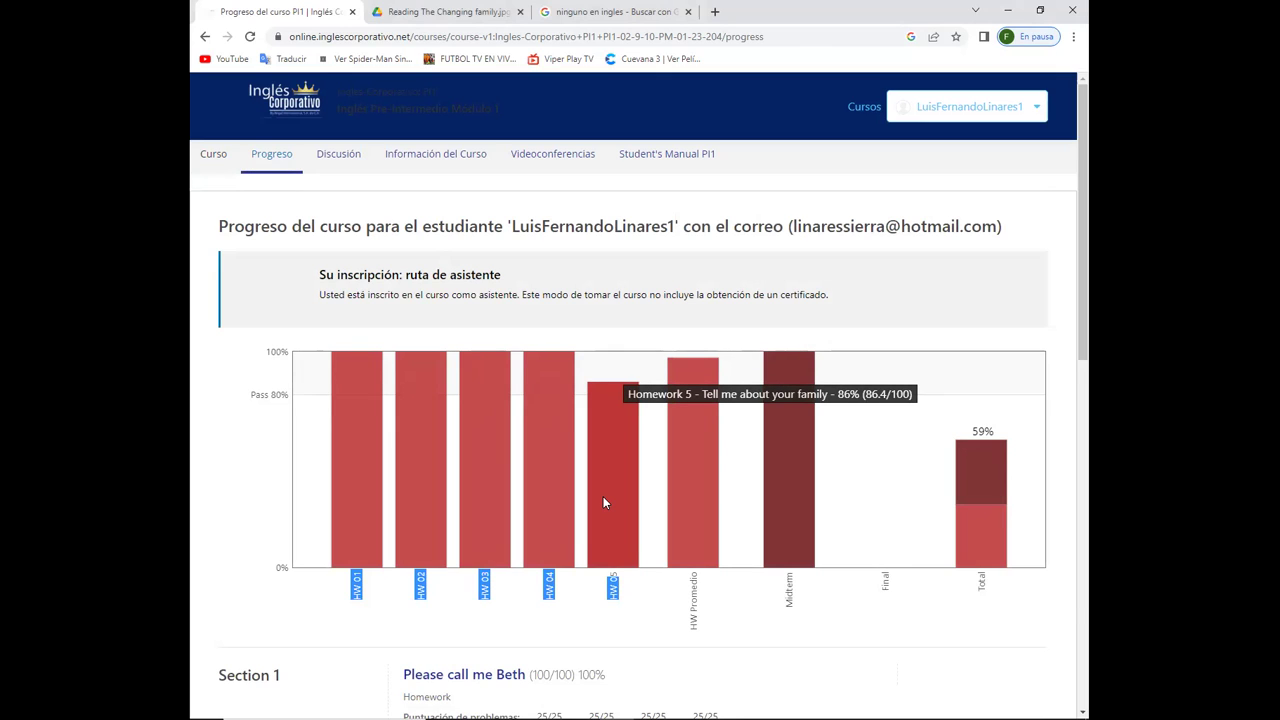
click(646, 640)
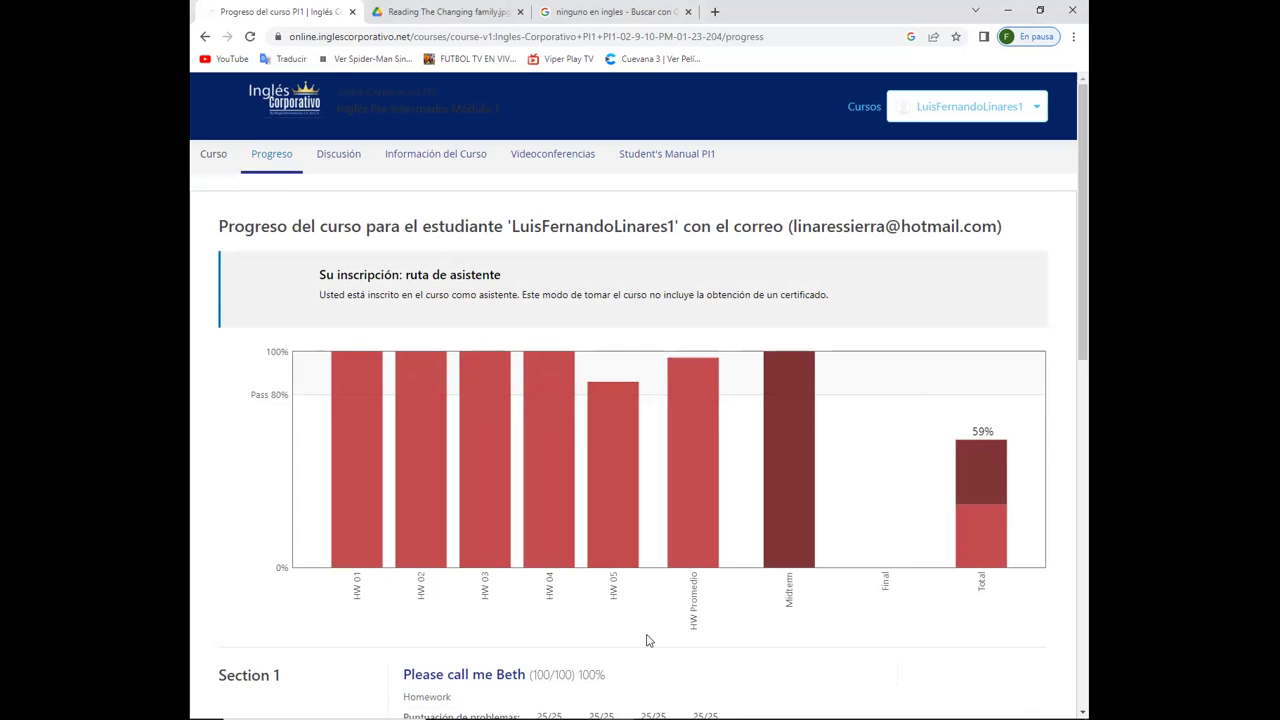
mouse_move(462, 542)
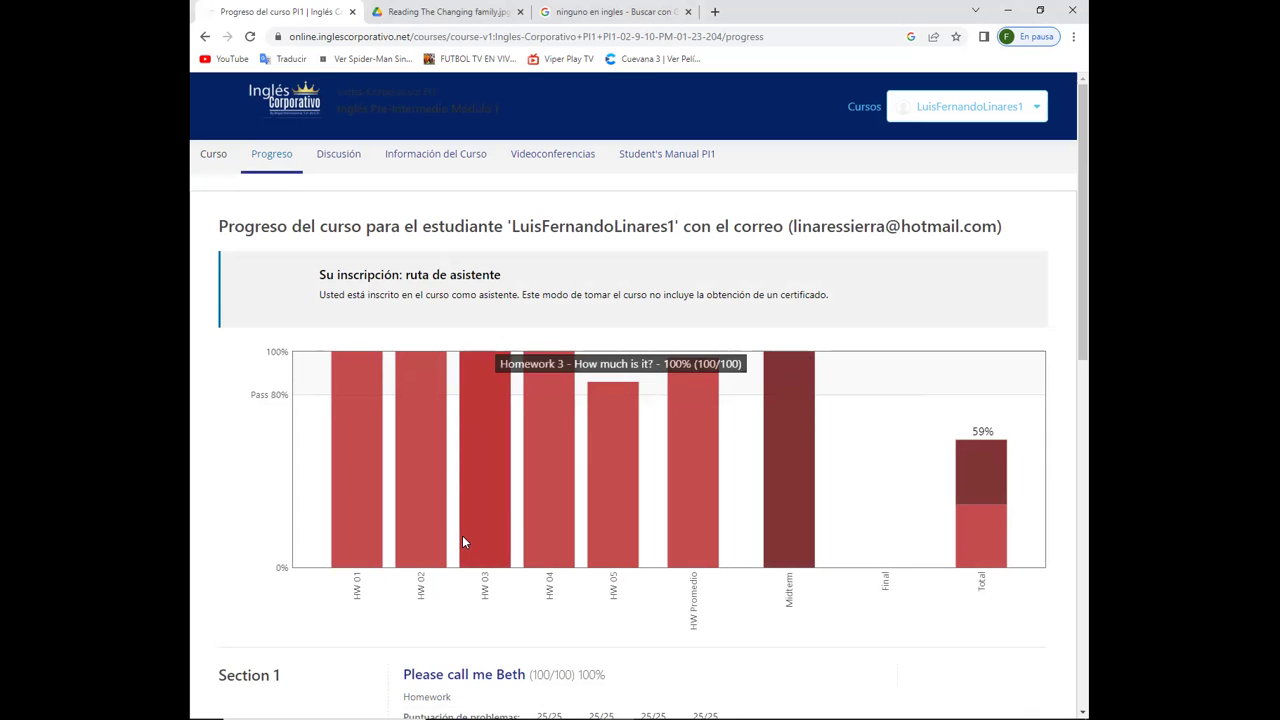
mouse_move(362, 518)
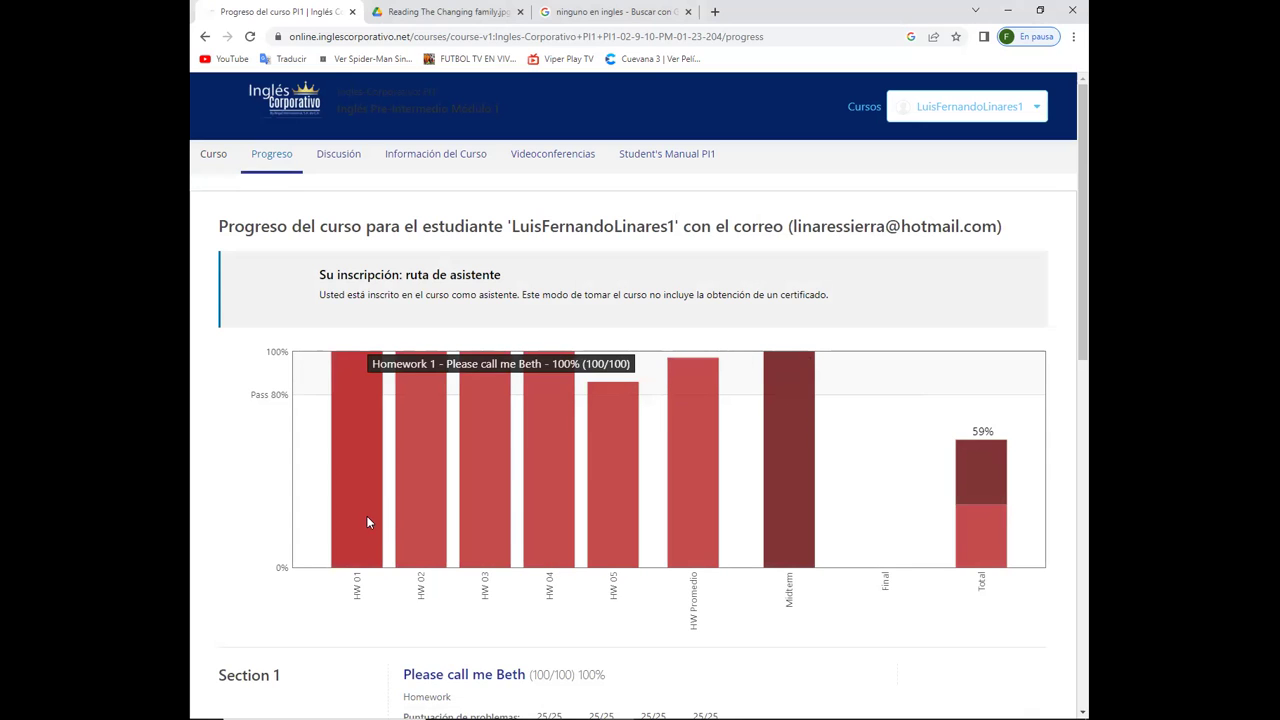
mouse_move(590, 520)
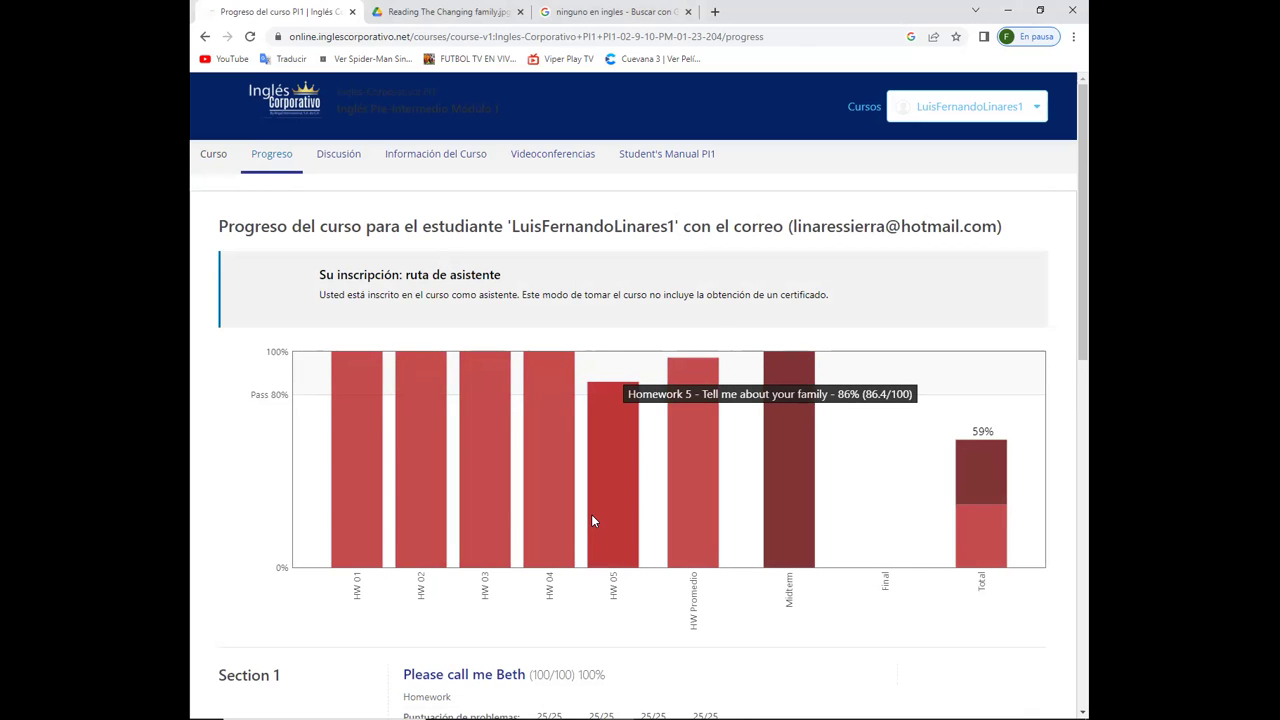
scroll(591, 520, down, 4)
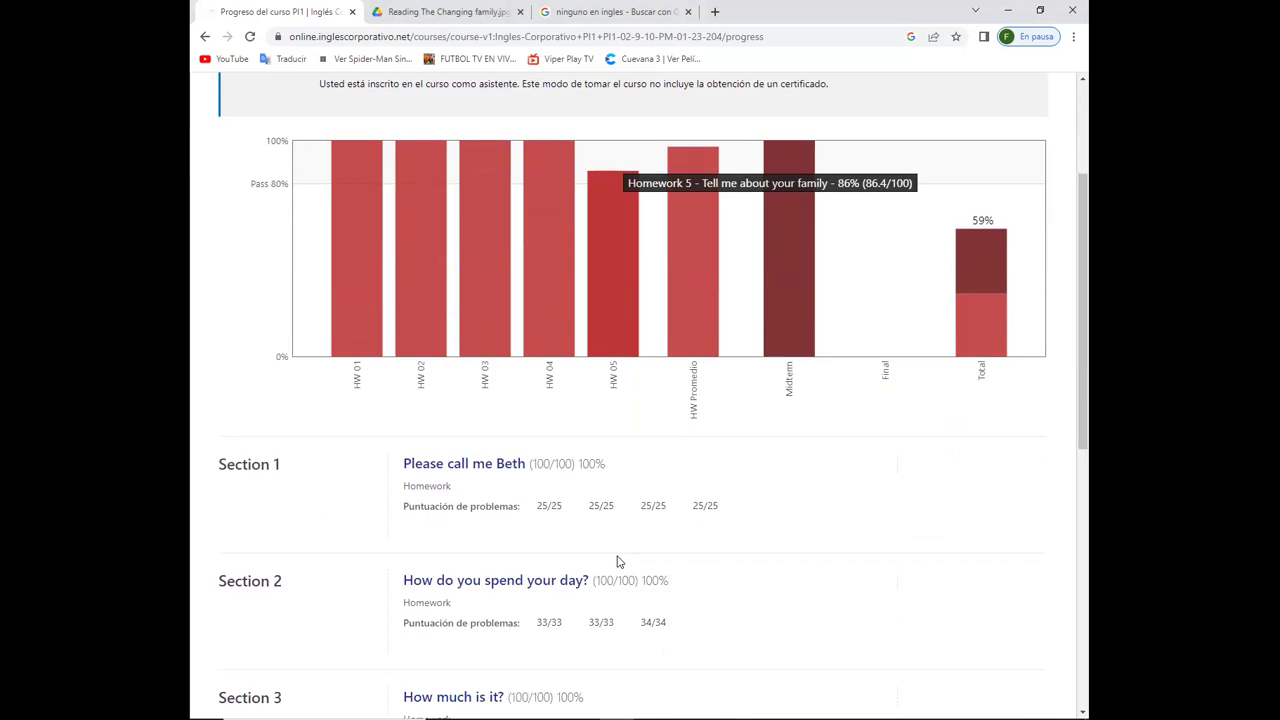
scroll(617, 562, down, 2)
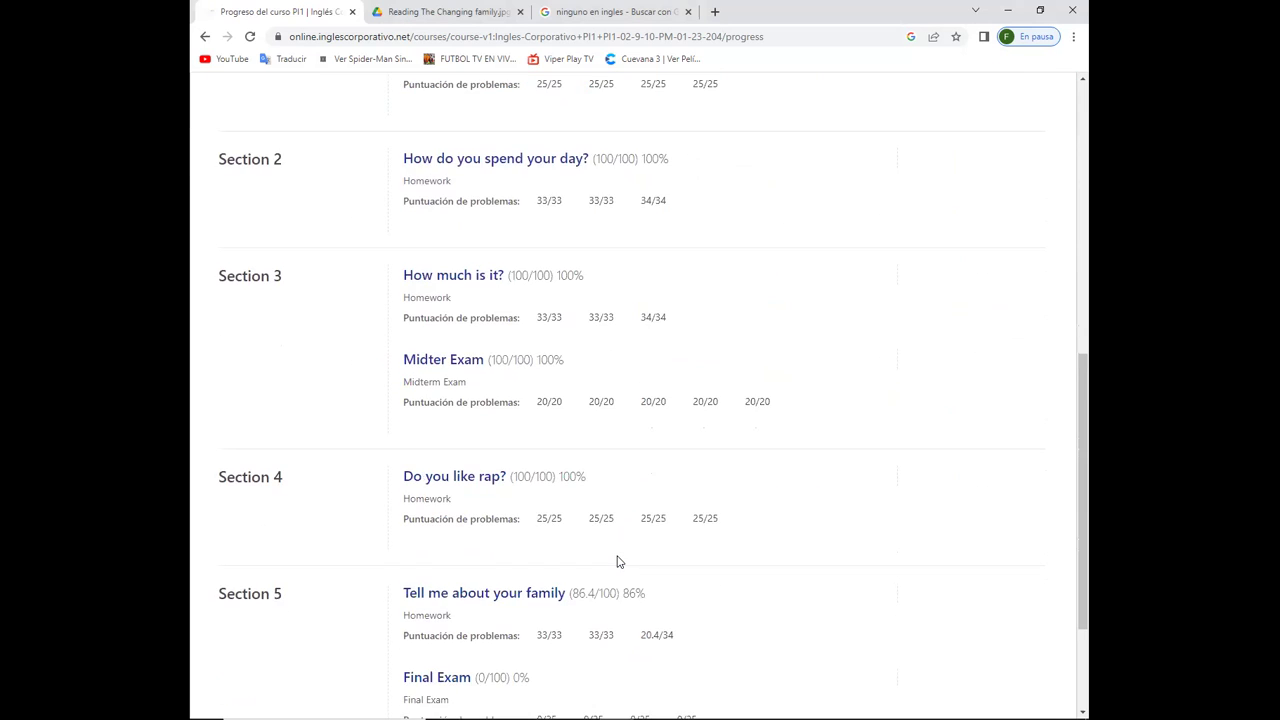
scroll(617, 562, down, 2)
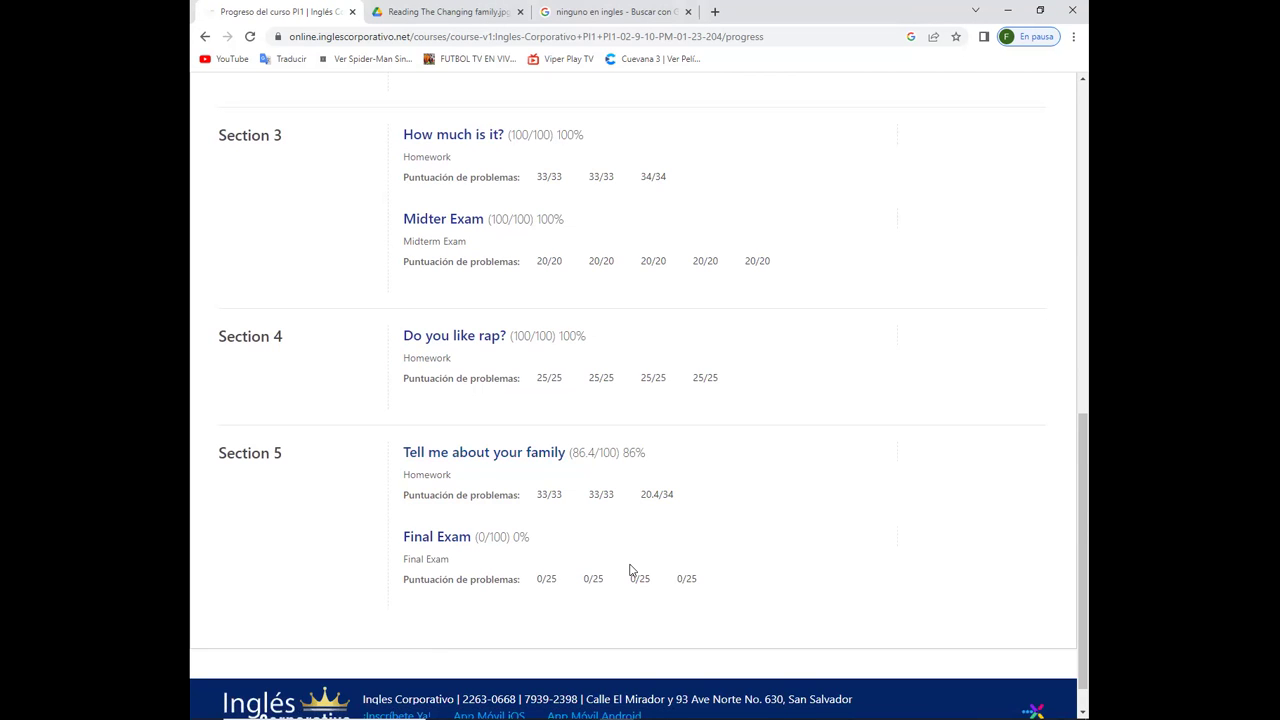
scroll(630, 570, up, 10)
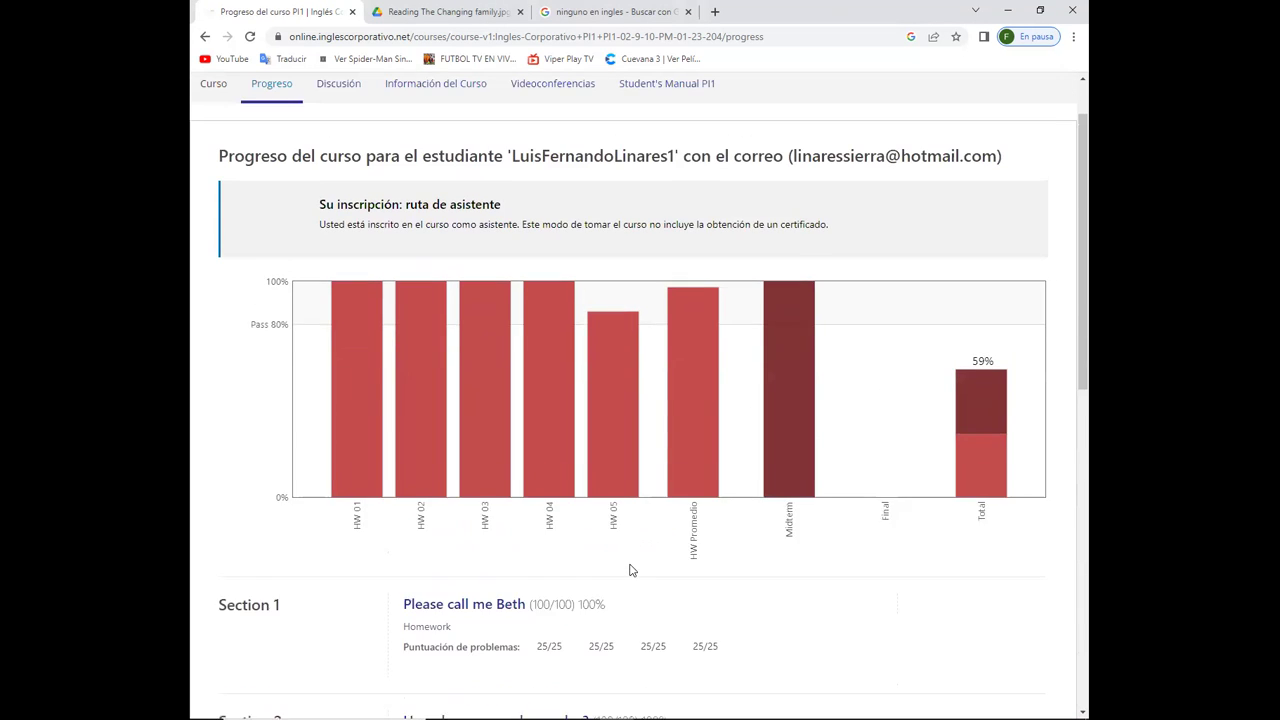
Return from the progress page to the 5.6 Conversation "I come from a big family" lesson
key(alt+Left)
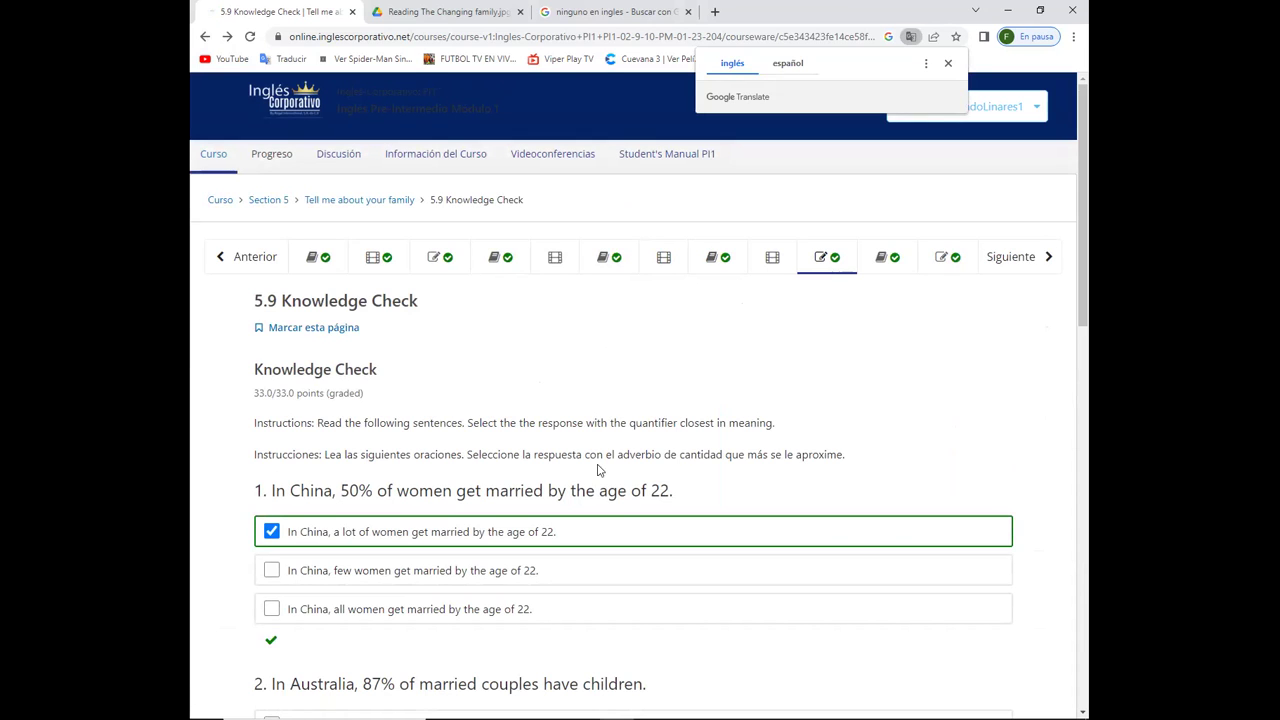
click(605, 260)
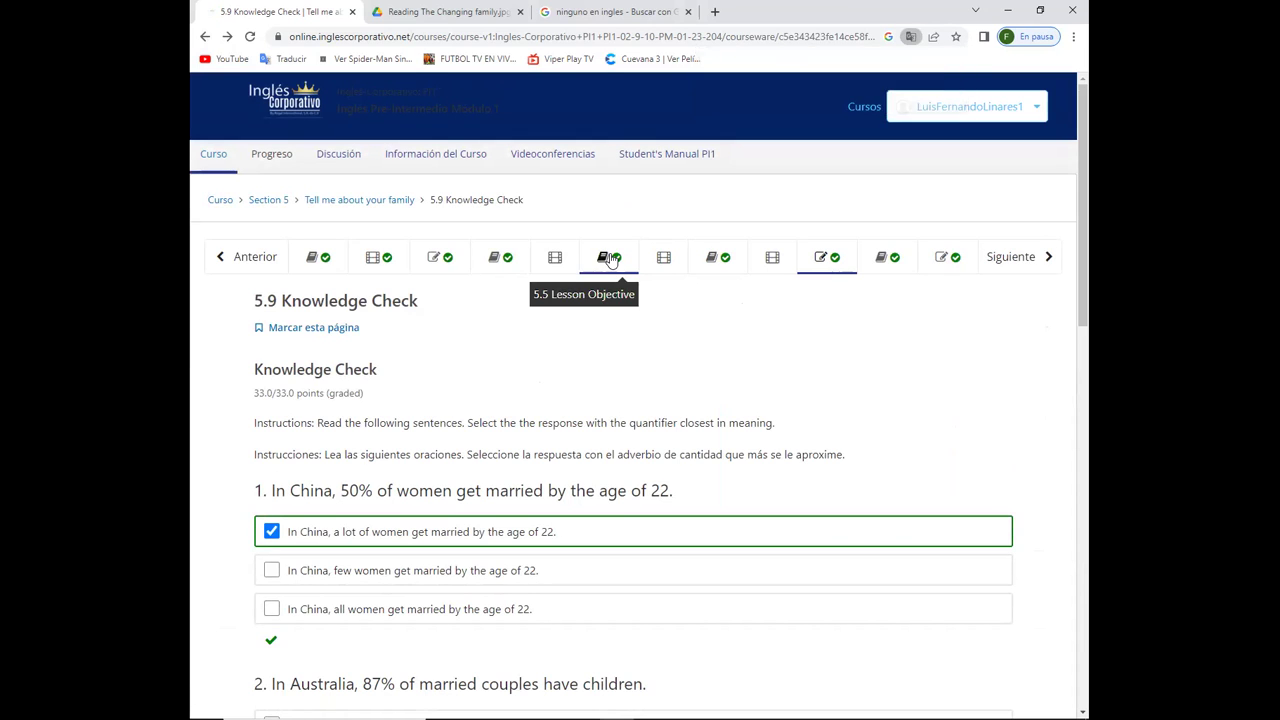
click(662, 258)
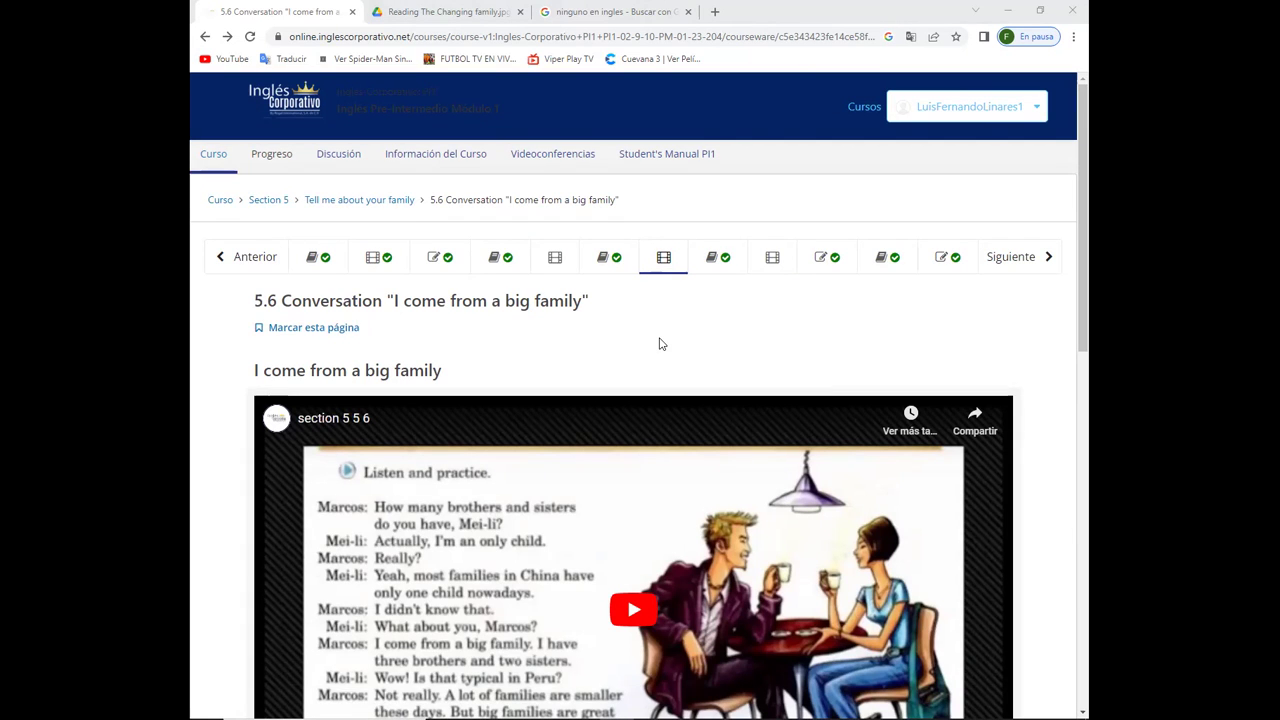
Start a new post in the discussion below the lesson's conversation video
scroll(659, 344, down, 6)
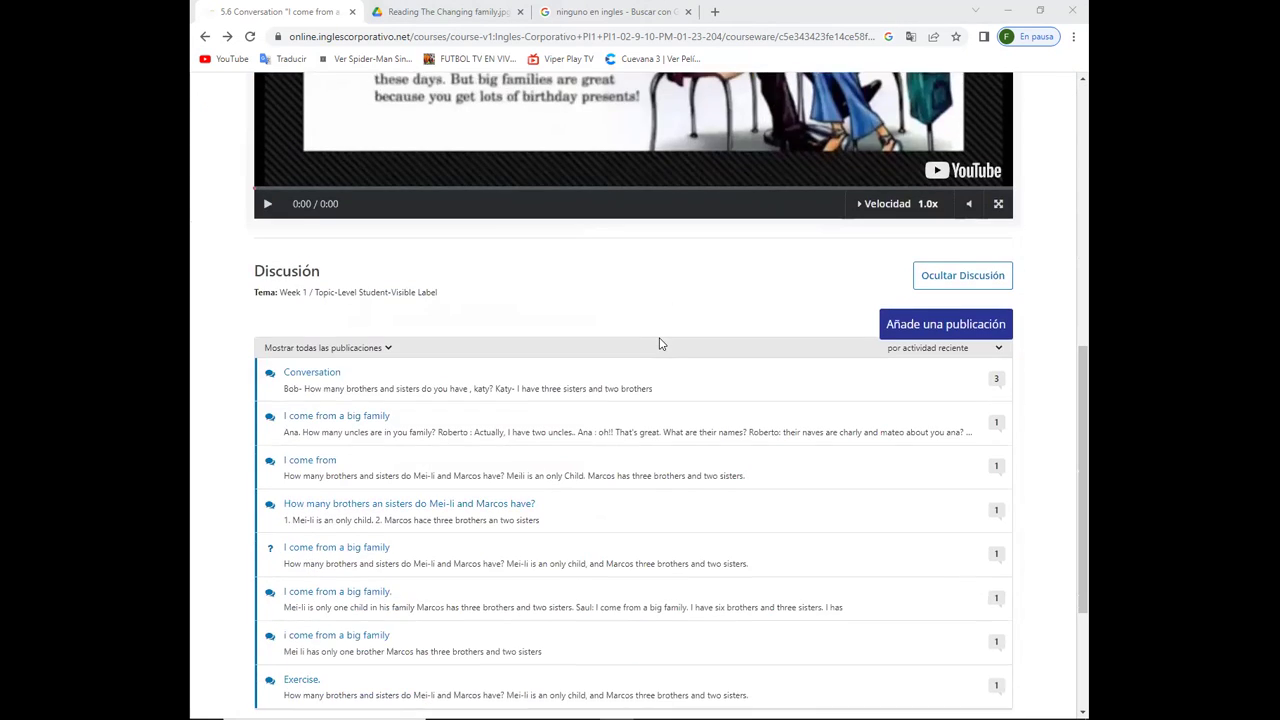
scroll(659, 344, down, 3)
scroll(659, 344, up, 3)
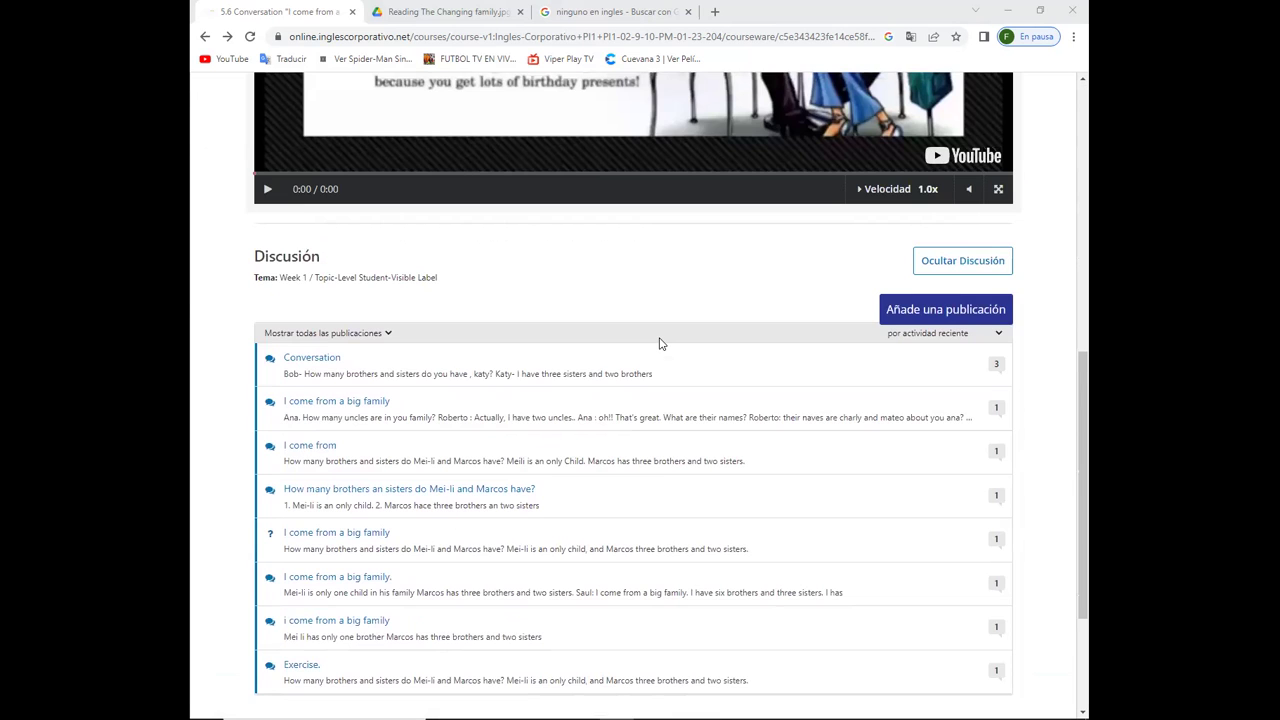
scroll(659, 344, up, 6)
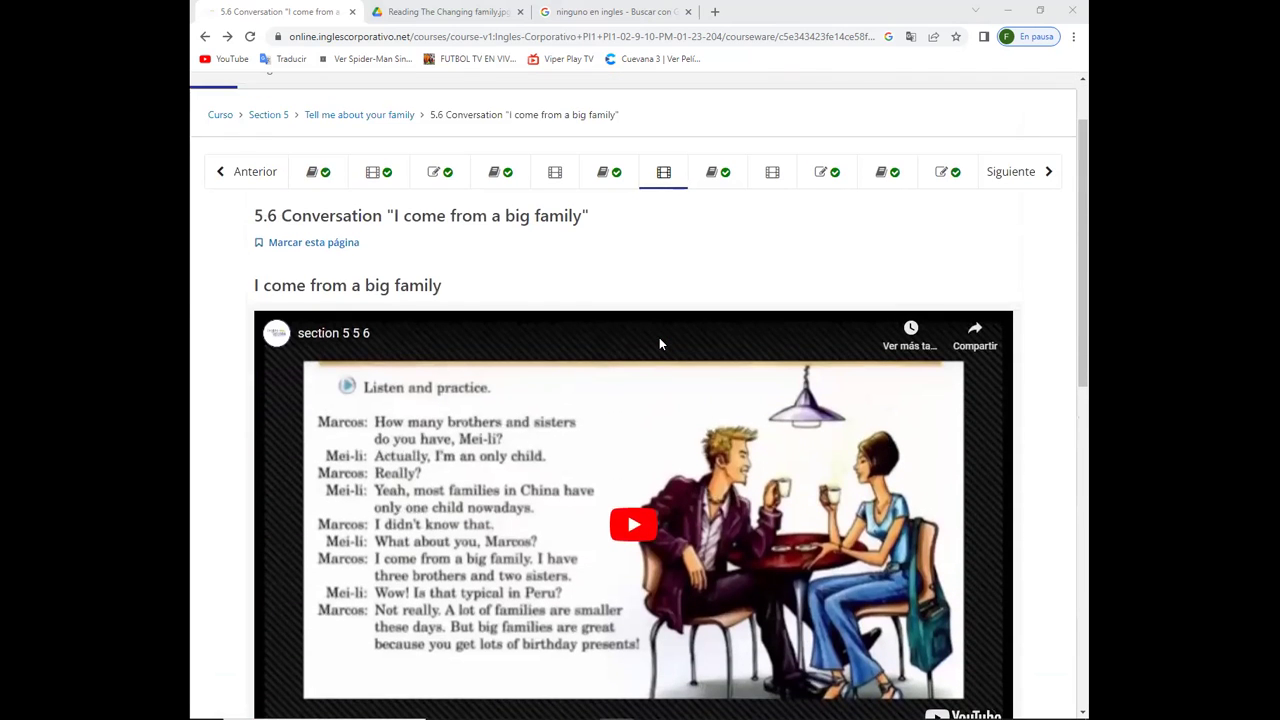
scroll(659, 344, down, 3)
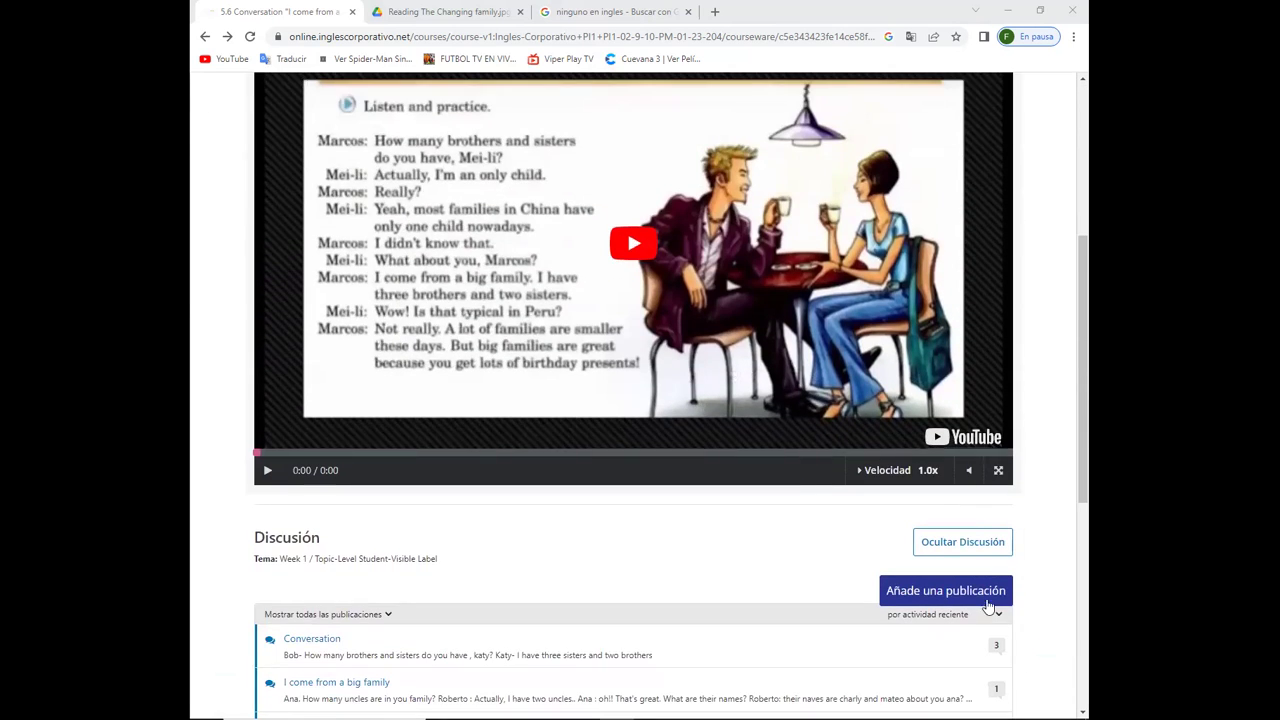
click(988, 605)
scroll(486, 600, down, 3)
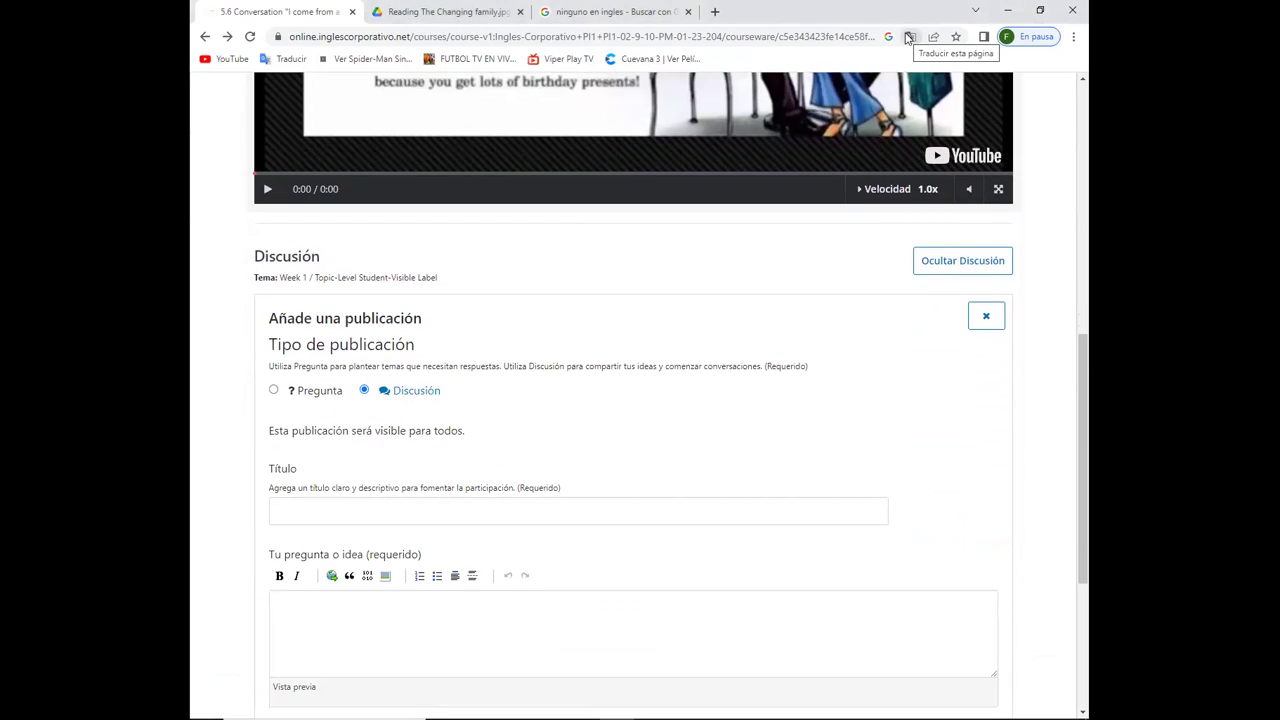
click(909, 37)
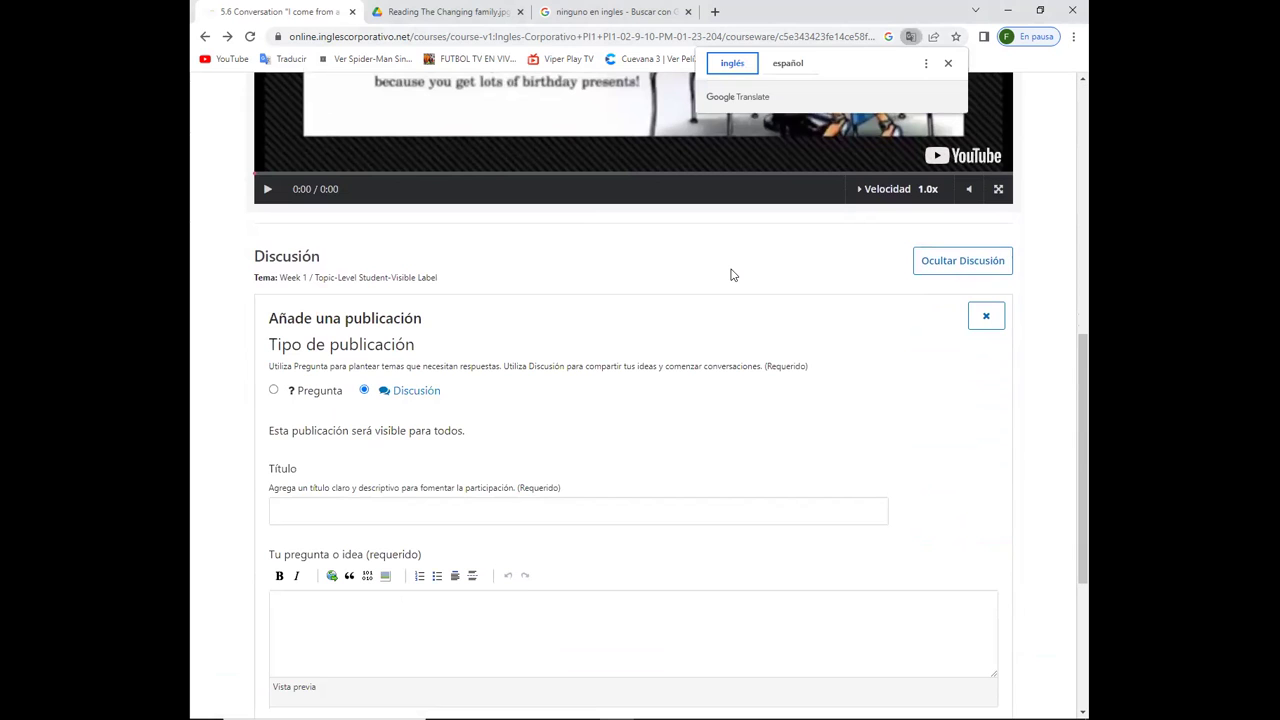
click(731, 335)
scroll(731, 335, up, 5)
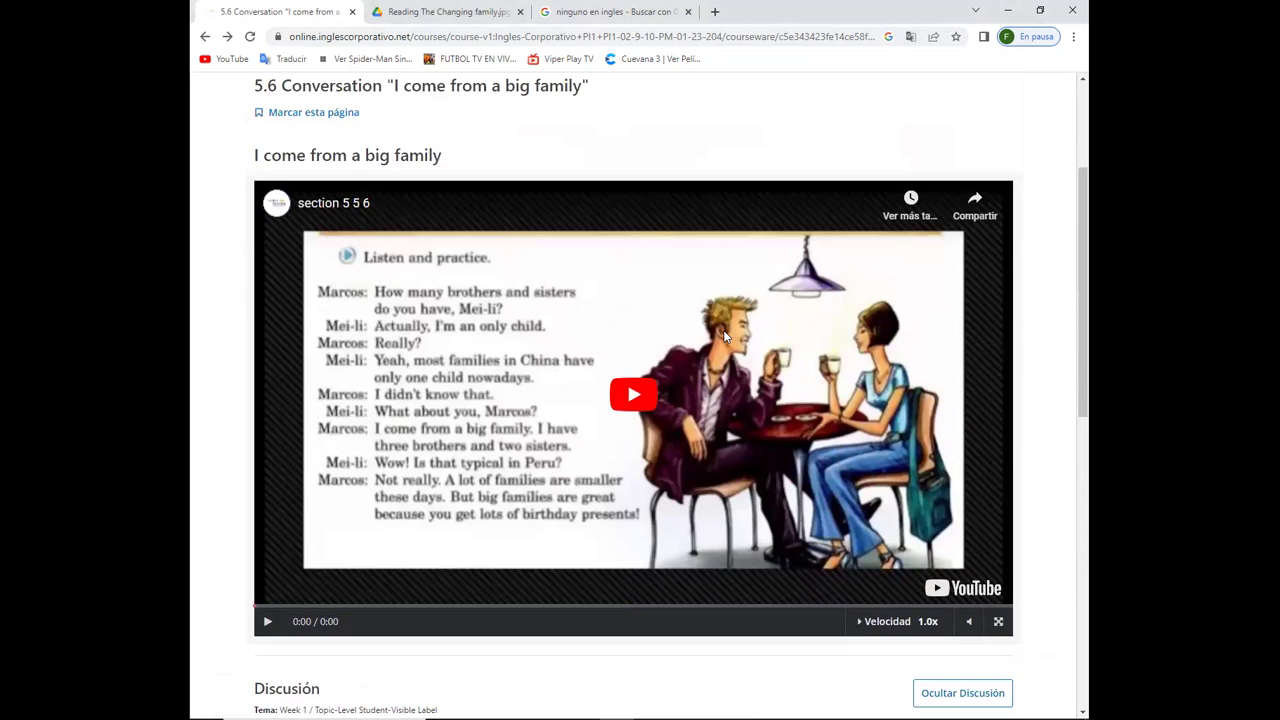
scroll(957, 114, up, 1)
scroll(957, 109, down, 1)
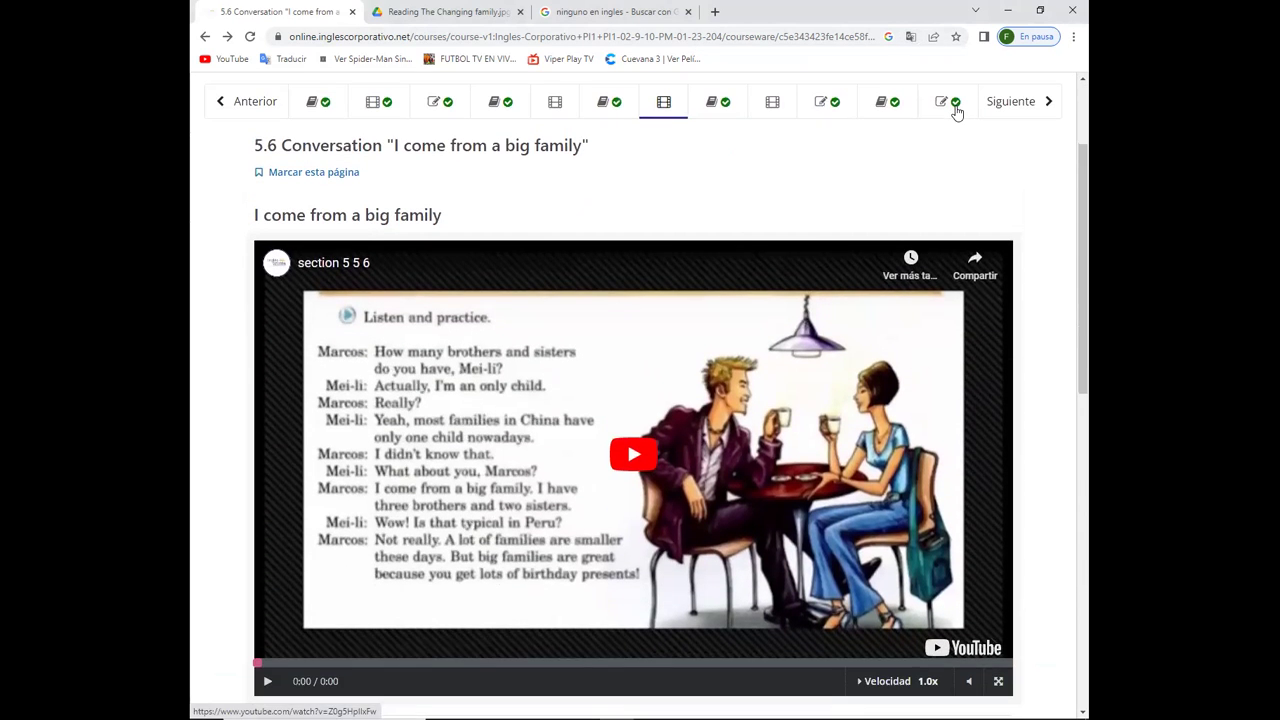
scroll(742, 242, down, 4)
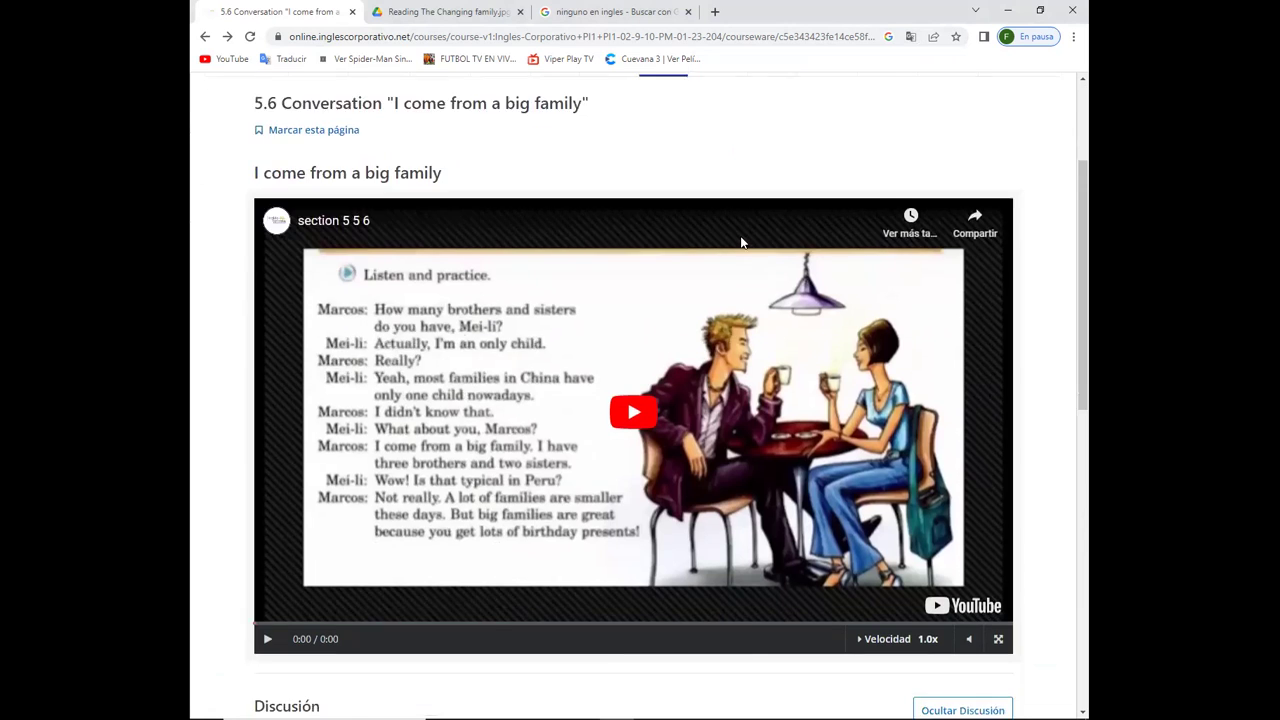
scroll(742, 242, up, 5)
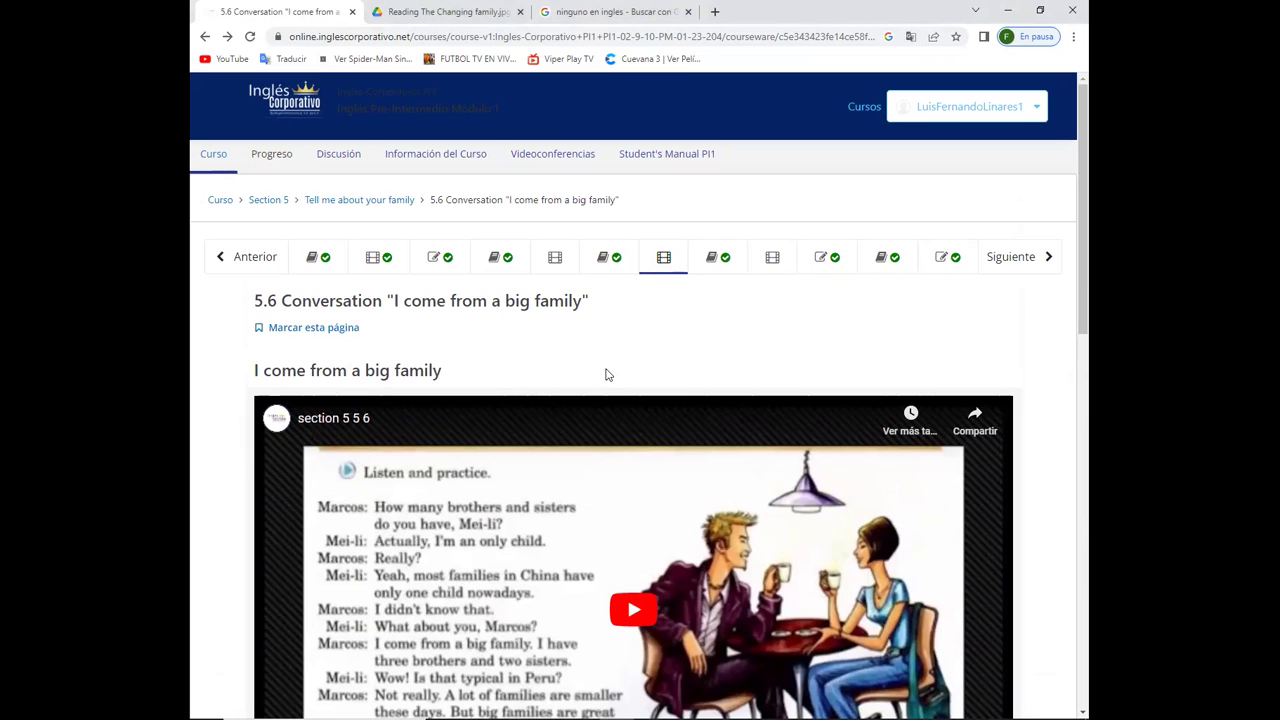
Title the new discussion post "I Come From a Big Family"
scroll(605, 374, down, 7)
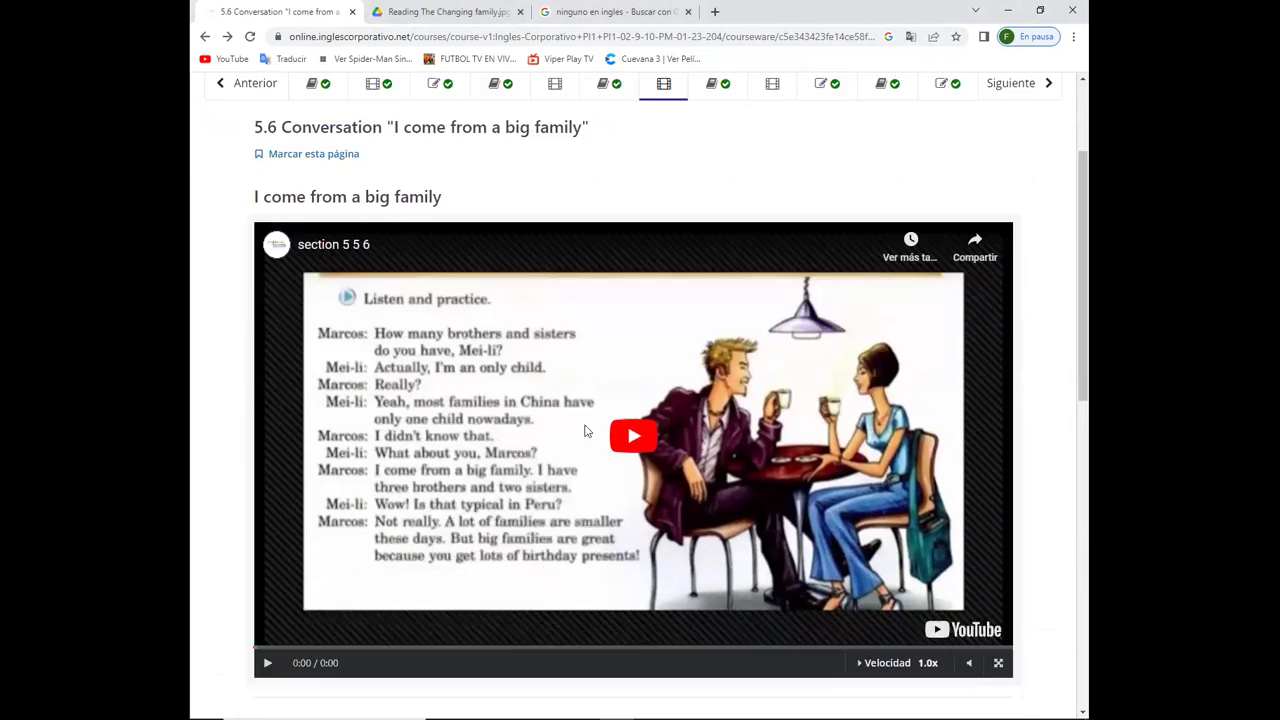
click(410, 453)
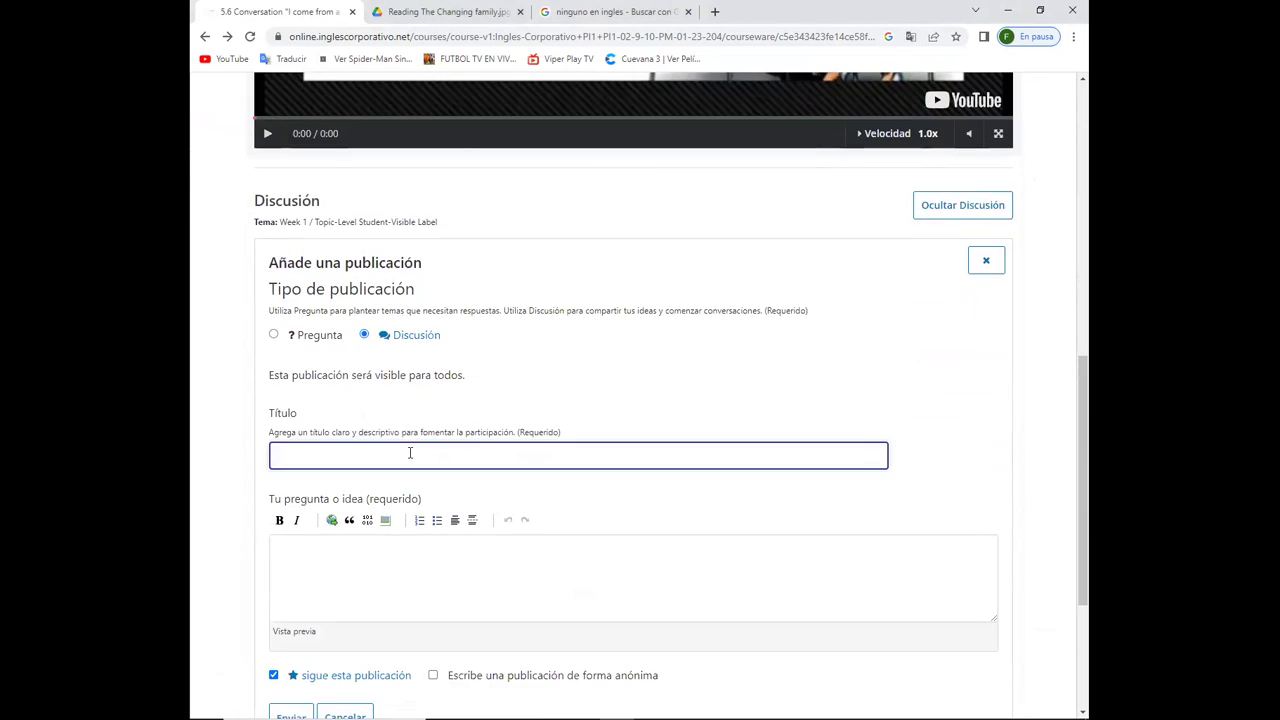
text(I Come From a Big Family)
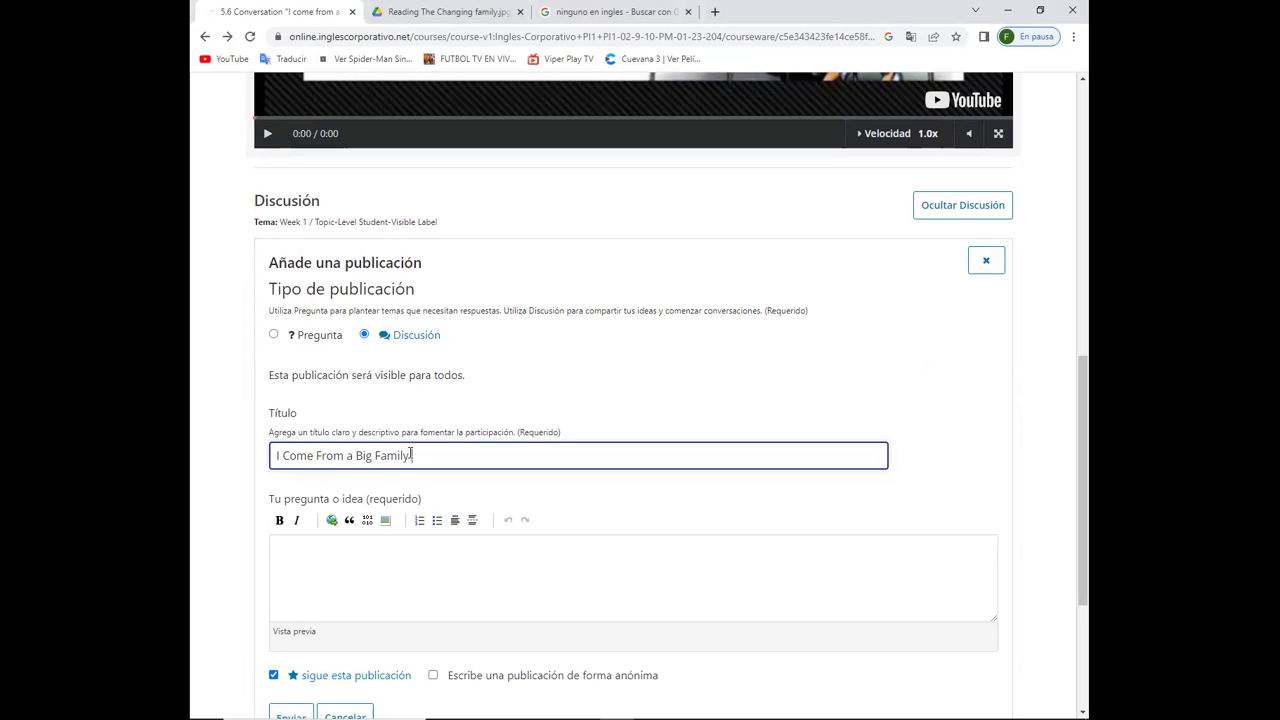
Fill the post body with the five-line, two-speaker dialogue, from "How many uncles are in you family?" to "I don't have any uncles"
click(341, 543)
text(Ana: How many uncles are in you family? Roberto: Actually, I have two uncles Ana: Oh! that´s great. What are their names? Roberto: Their names are Charly and Mateo. what about you Ana? Ana: I don't have any uncles)
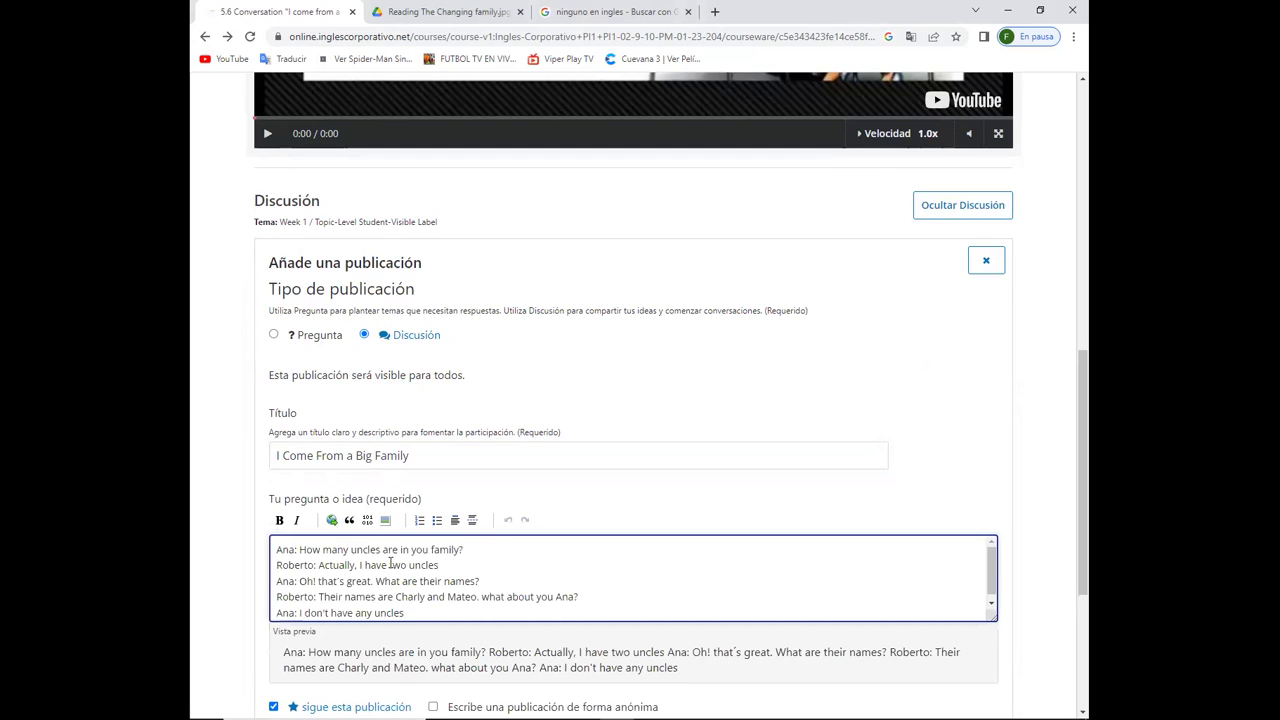
scroll(390, 563, down, 1)
scroll(428, 610, up, 1)
scroll(428, 610, down, 1)
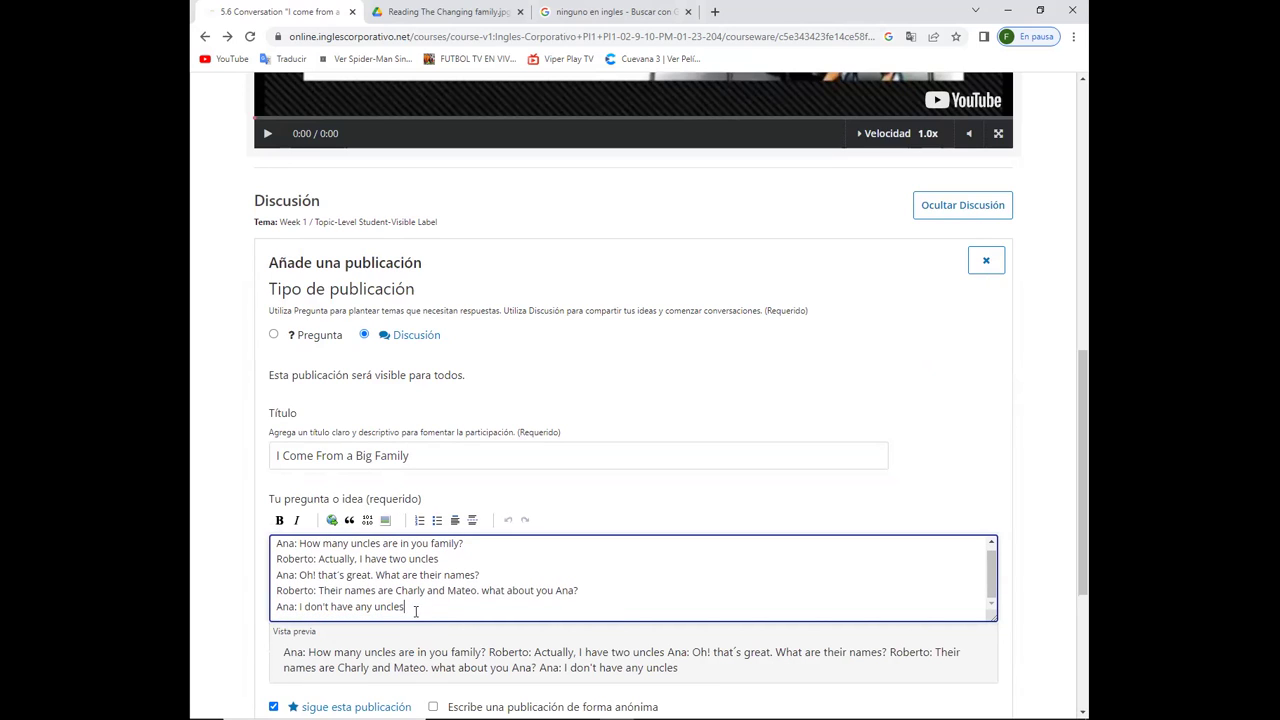
Add a new line for the second speaker with the reply "Oh Really" after "I don't have any uncles"
key(Return)
text(Roberto)
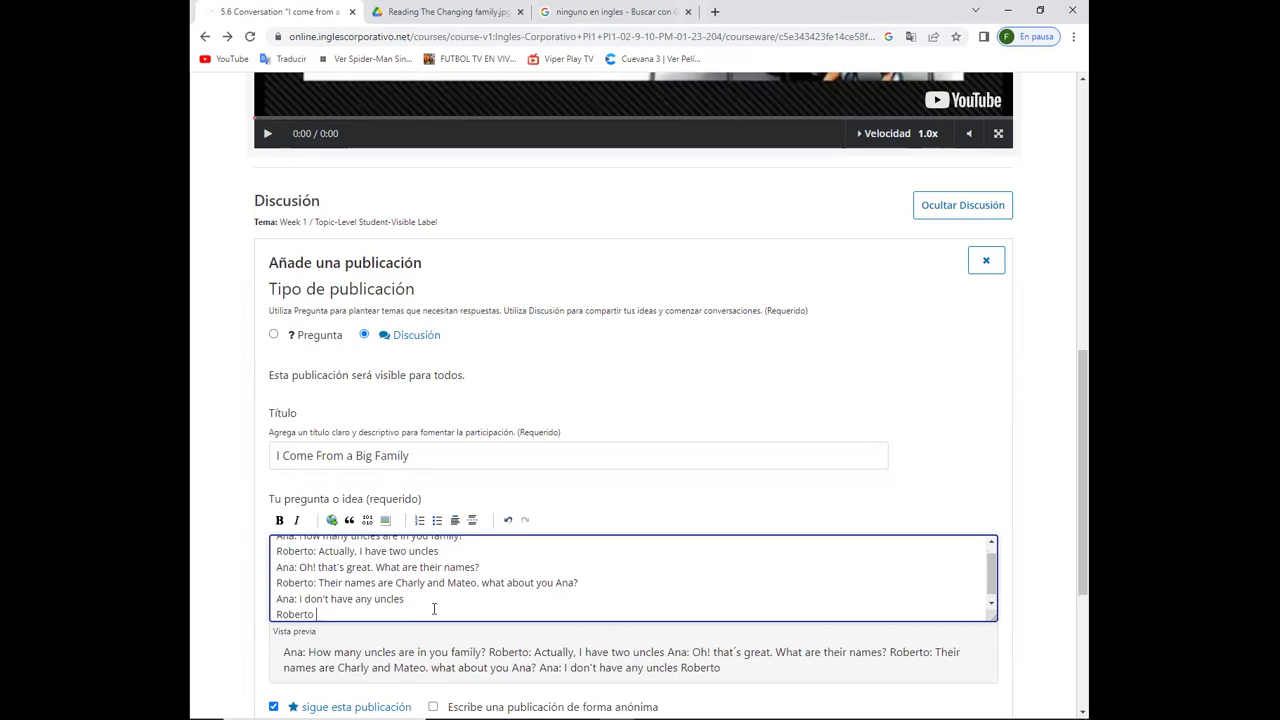
scroll(434, 609, up, 1)
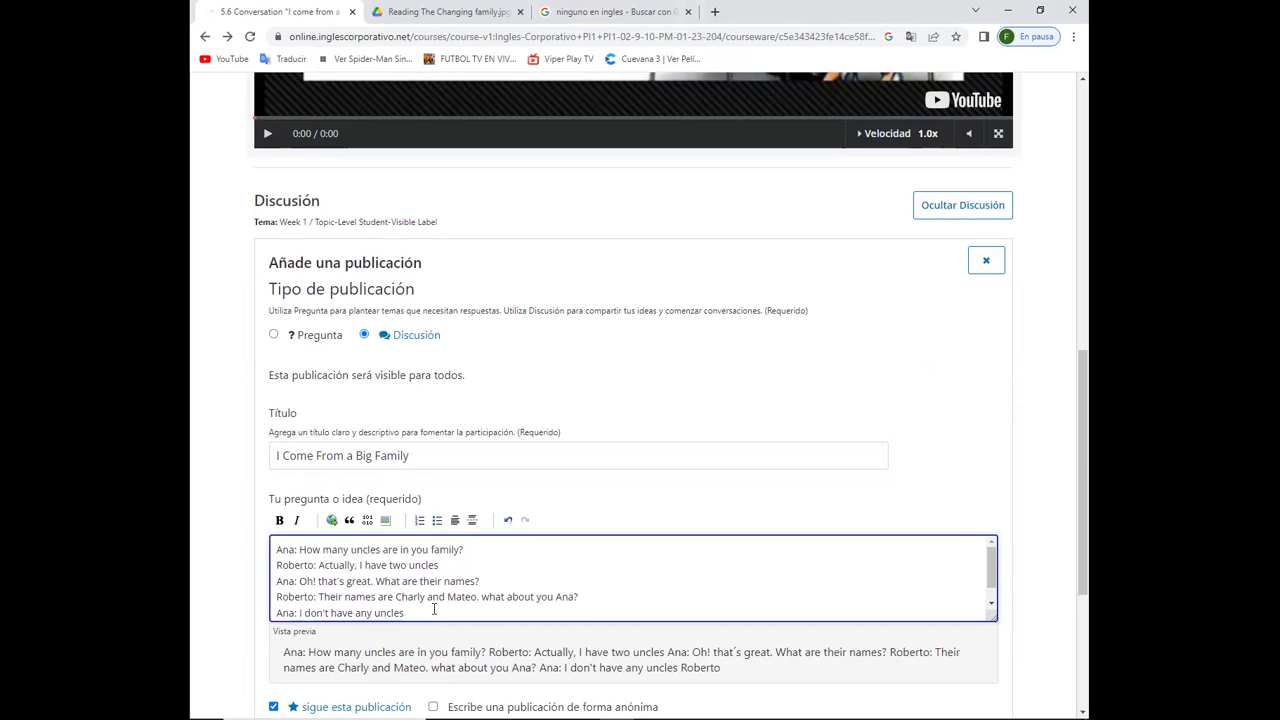
scroll(586, 517, up, 6)
scroll(314, 523, up, 1)
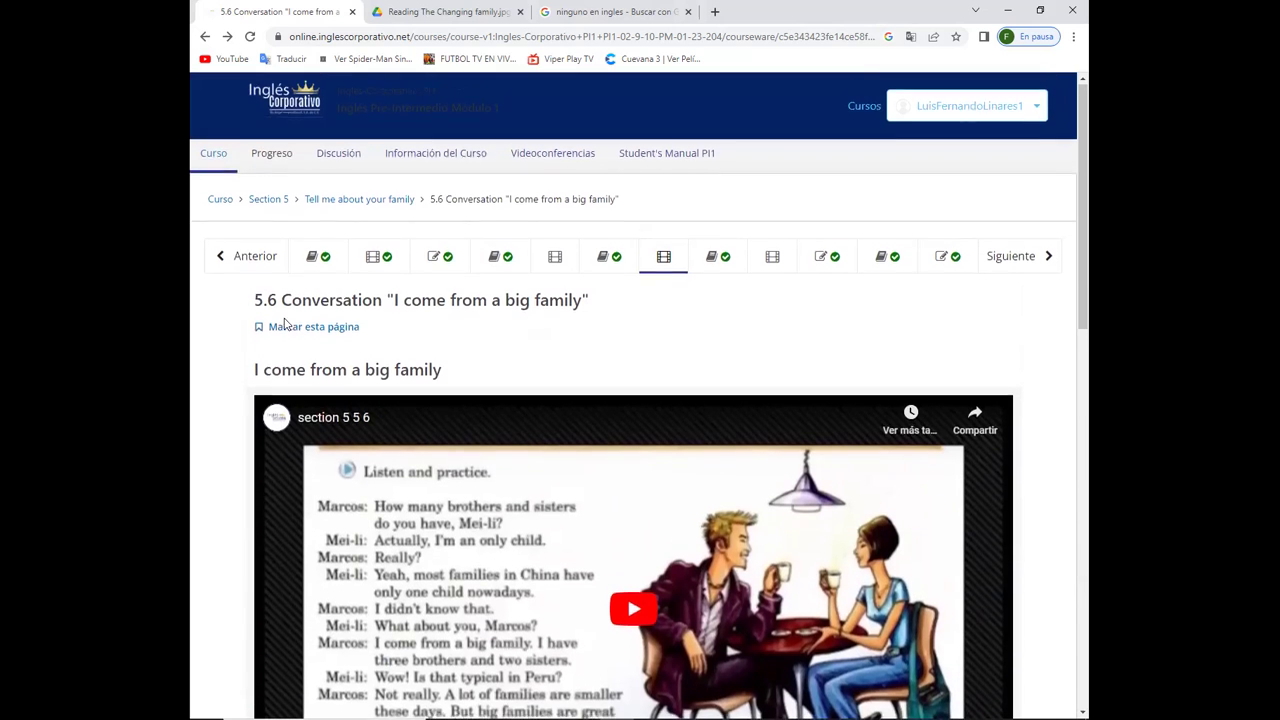
scroll(563, 420, down, 3)
scroll(563, 425, down, 4)
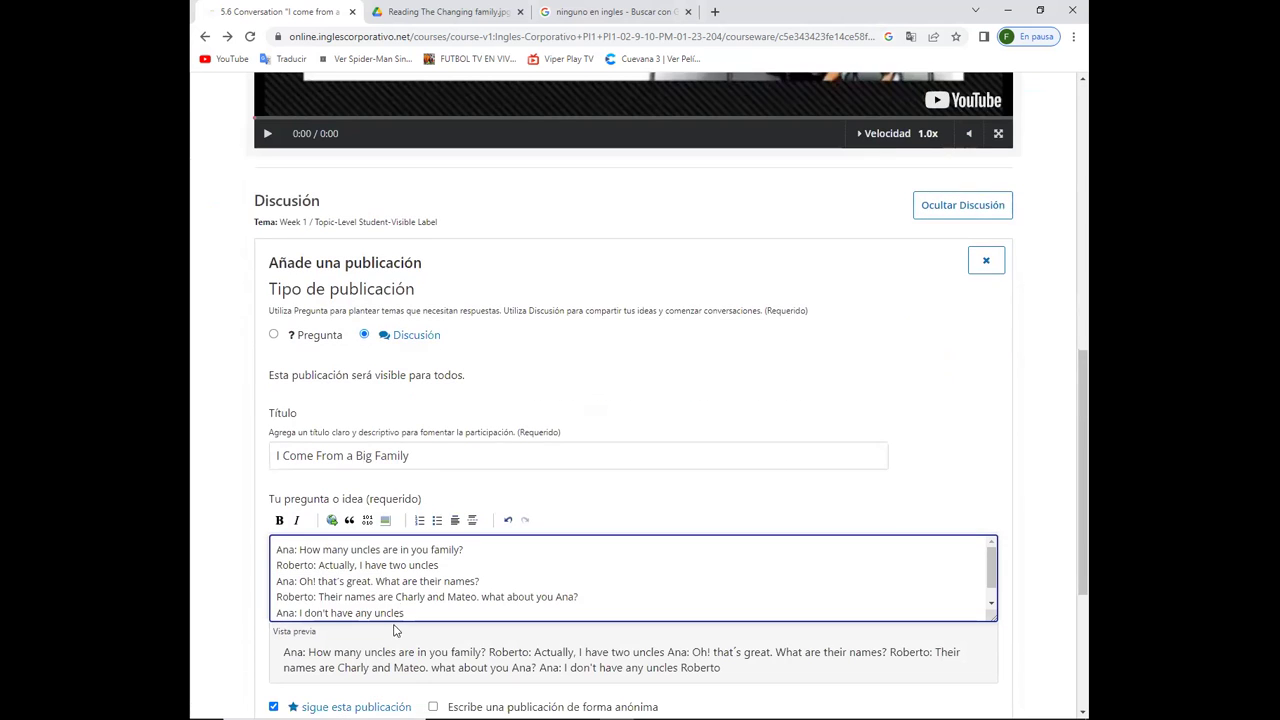
scroll(424, 603, down, 1)
click(424, 603)
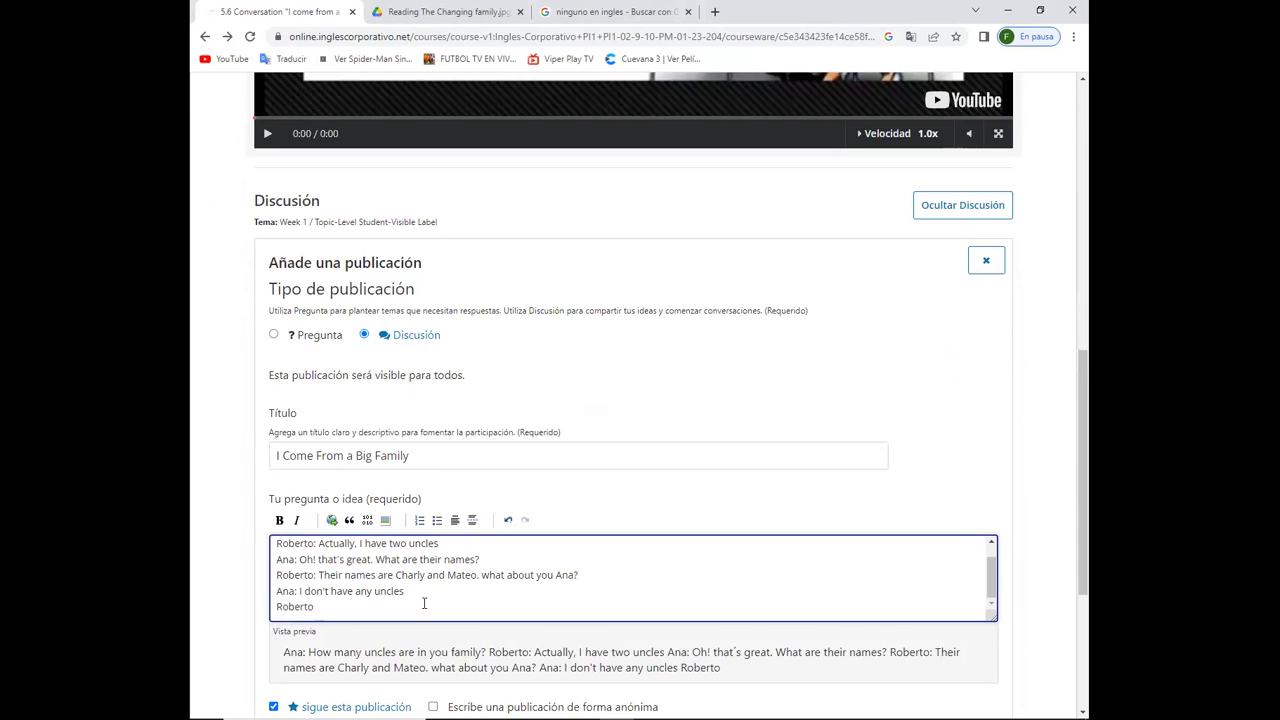
text(:)
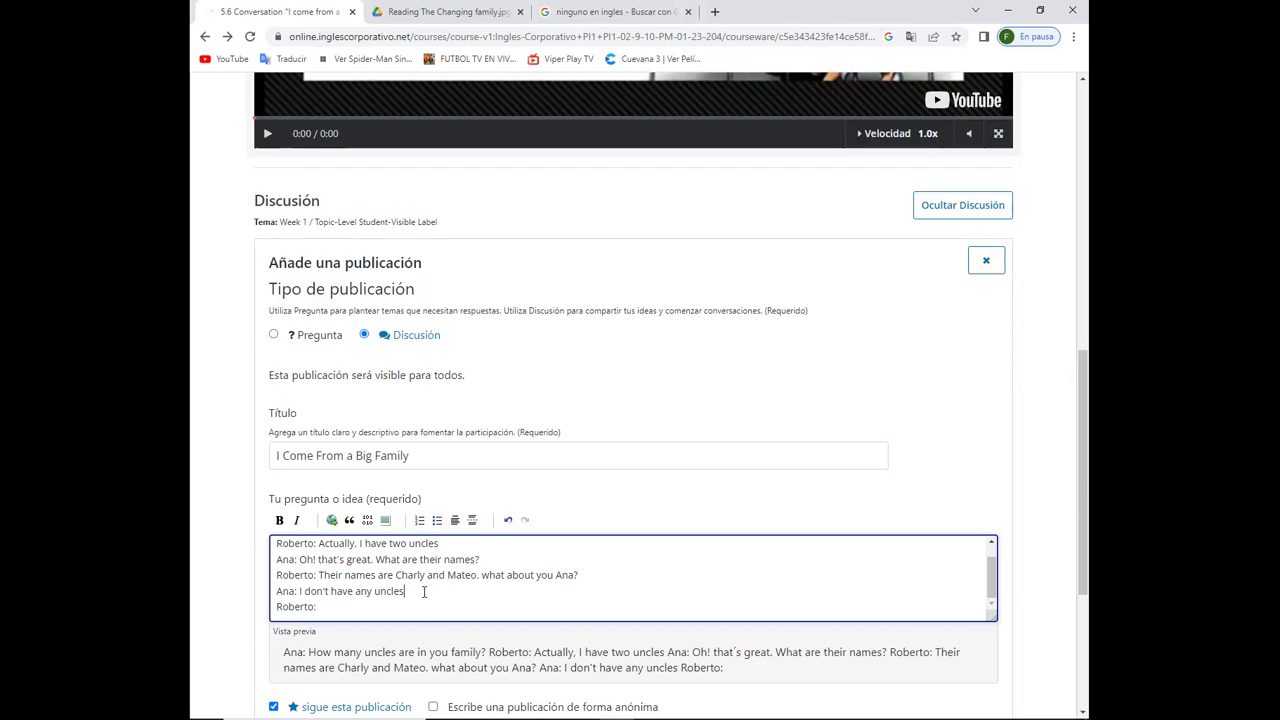
text(Oh Really)
key(BackSpace)
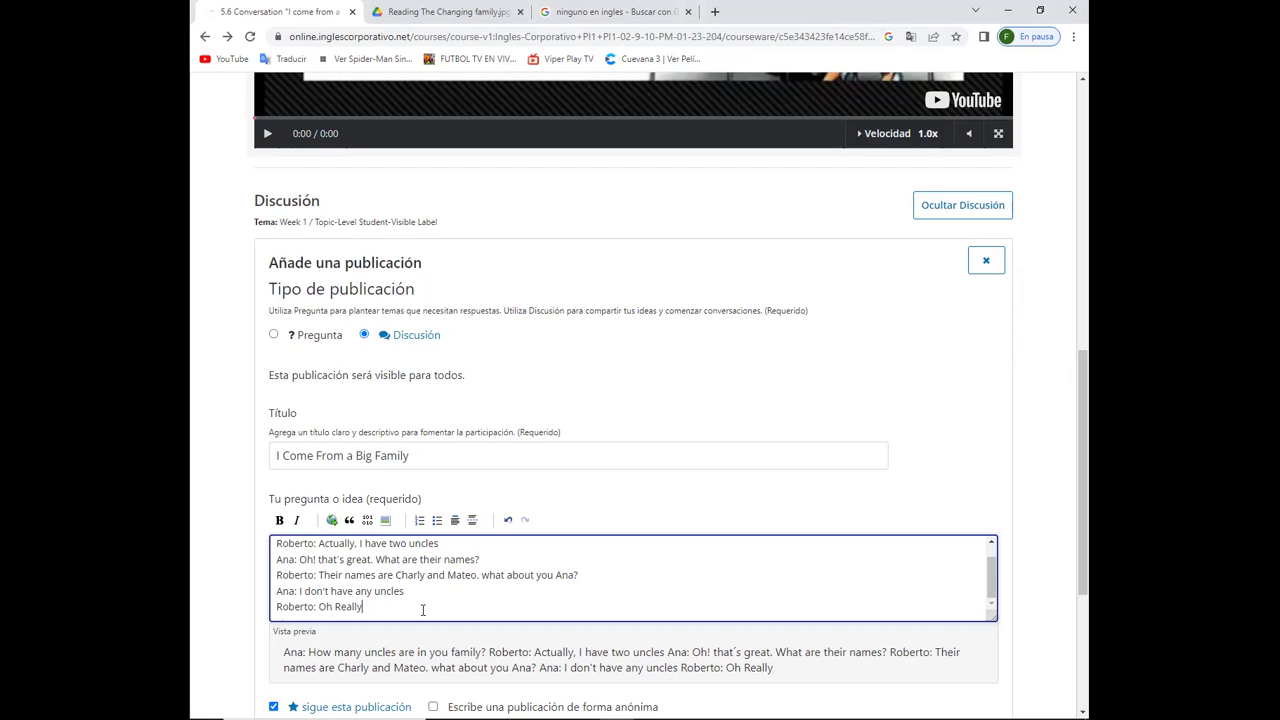